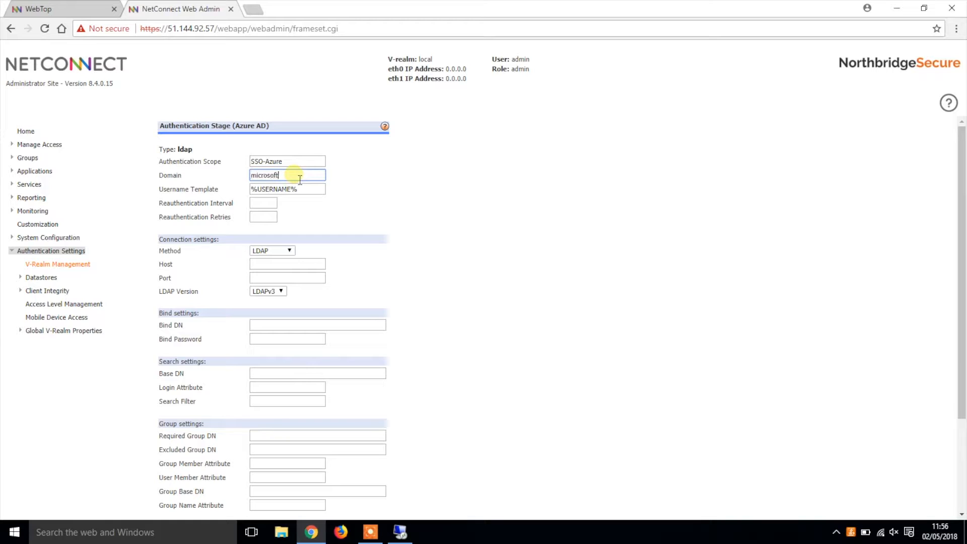
# Step: Complete the microsoftnorthbridge domain name for the Azure AD stage and set the LDAP connection host to 10.0.0.6
pyautogui.write('om')
pyautogui.click(275, 264)
pyautogui.write('10.0.0')
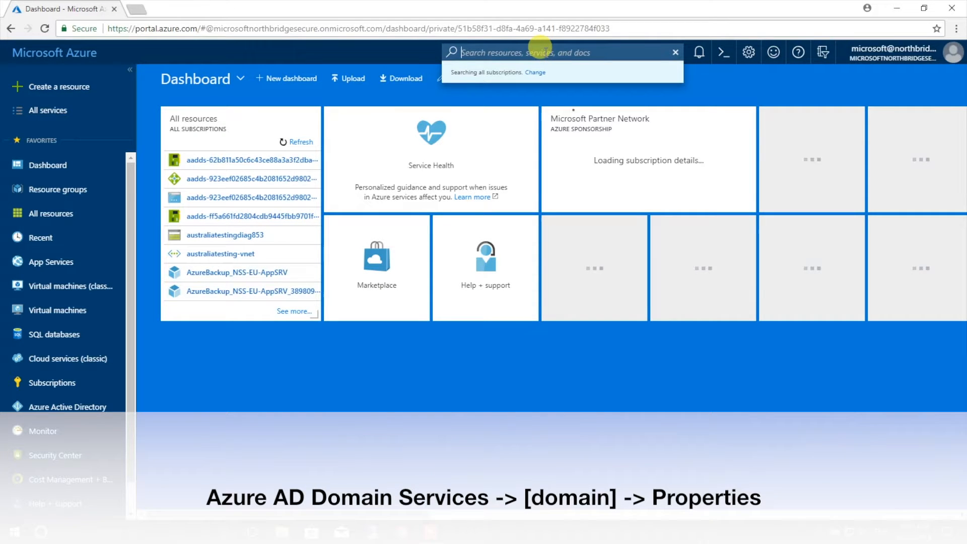
# Step: In the Microsoft Azure portal, search for "domain ser" and view the properties of microsoftnorthbridgesecure.onmicrosoft.com under Azure AD Domain Services
pyautogui.write('domain')
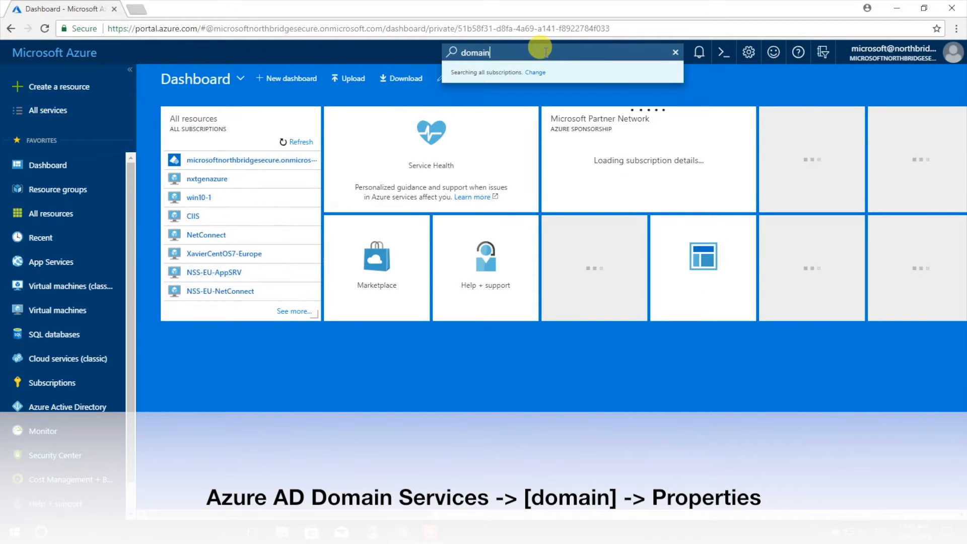
pyautogui.write(' ser')
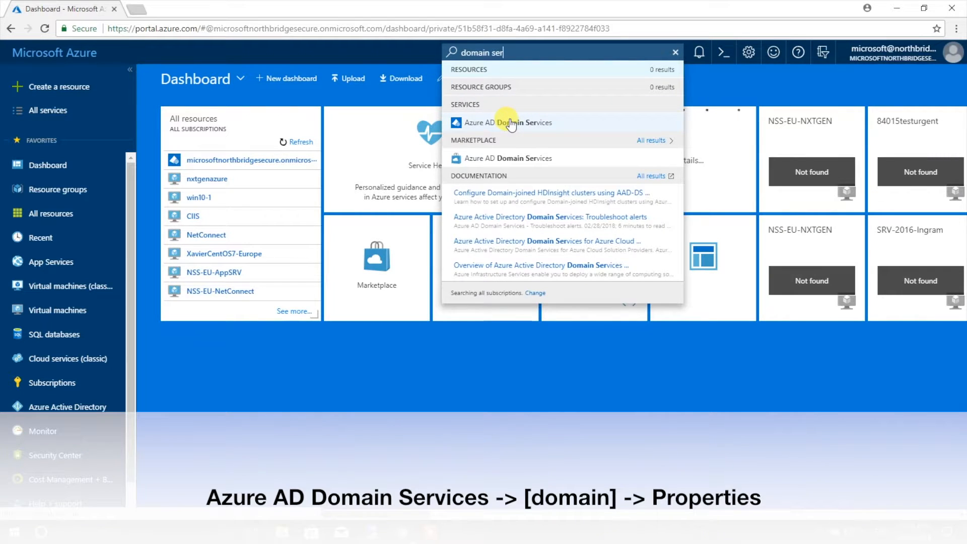
pyautogui.click(504, 122)
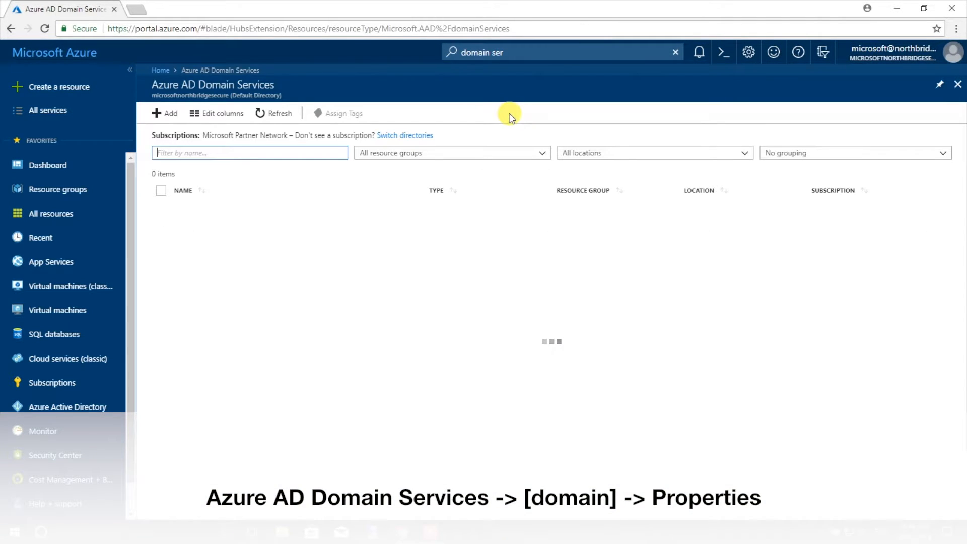
pyautogui.click(280, 214)
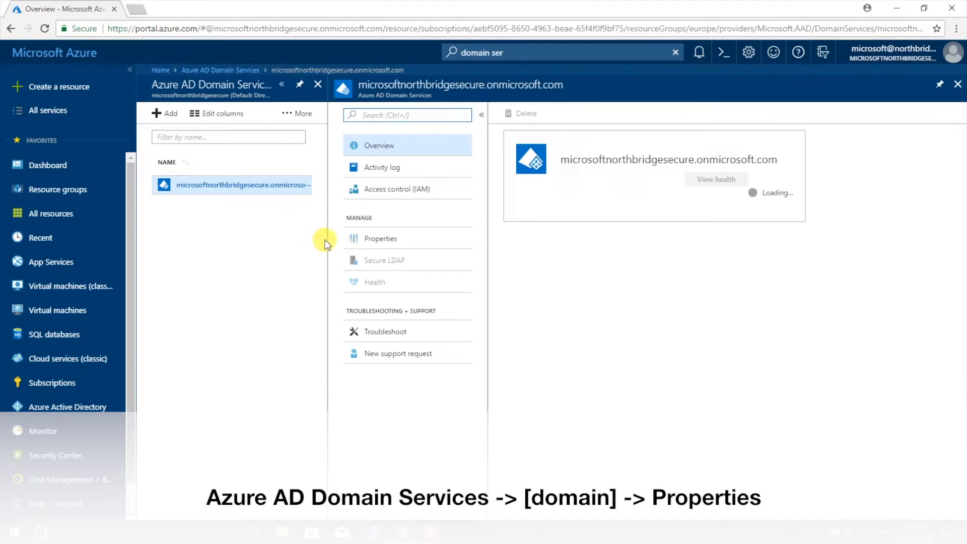
pyautogui.click(382, 240)
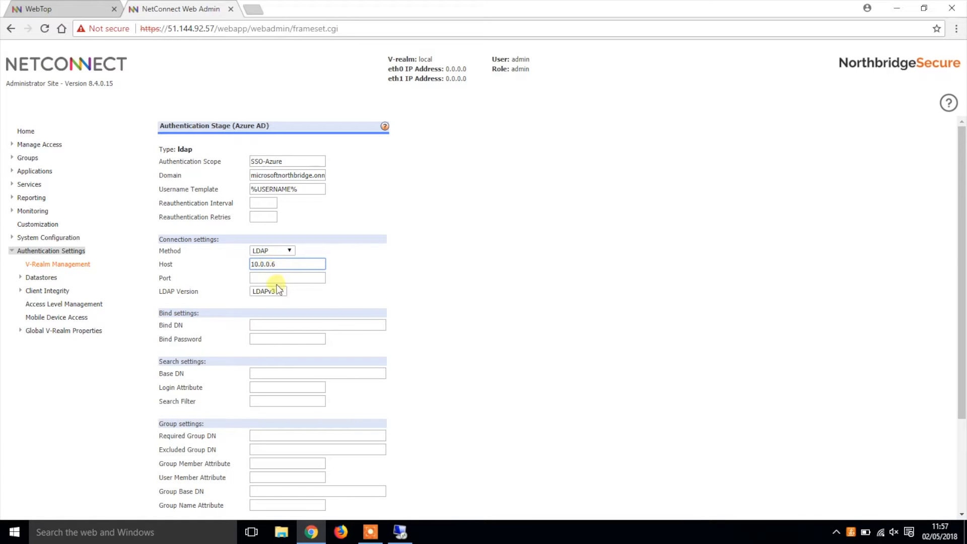
# Step: Back in NetConnect Web Admin, set the LDAP connection port to 389
pyautogui.click(278, 278)
pyautogui.write('389')
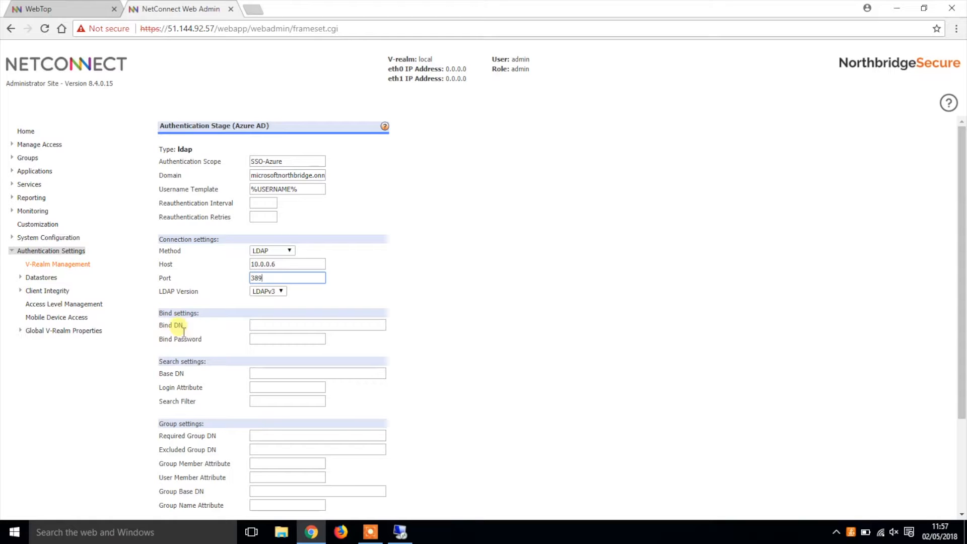
# Step: Switch to Active Directory Administrative Center on the remote server and open the properties of Training User 1 in AADDC Users
pyautogui.click(400, 531)
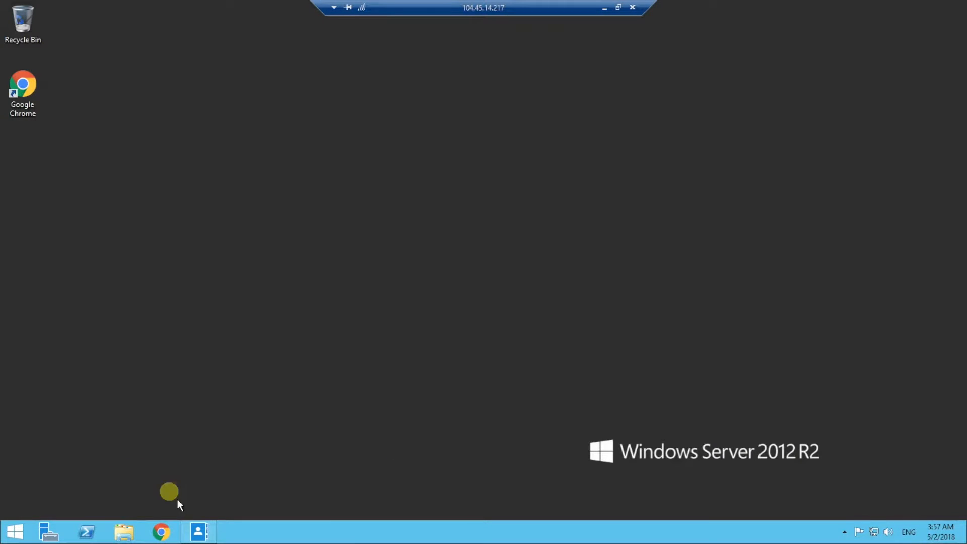
pyautogui.click(201, 531)
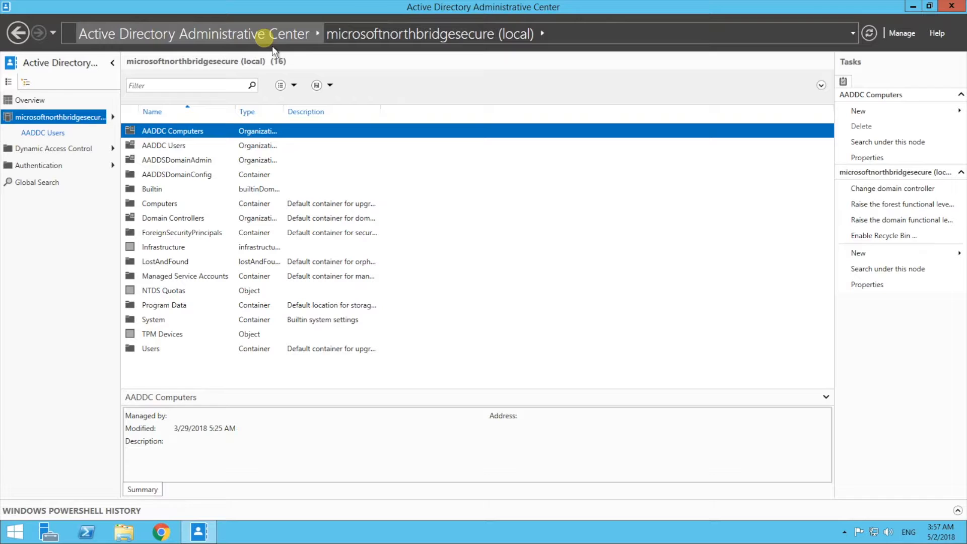
pyautogui.doubleClick(175, 146)
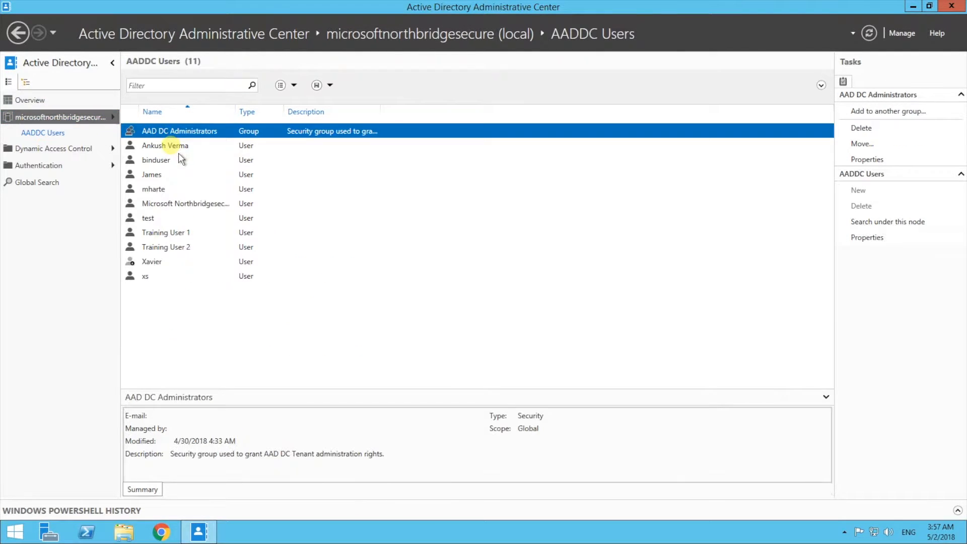
pyautogui.doubleClick(204, 239)
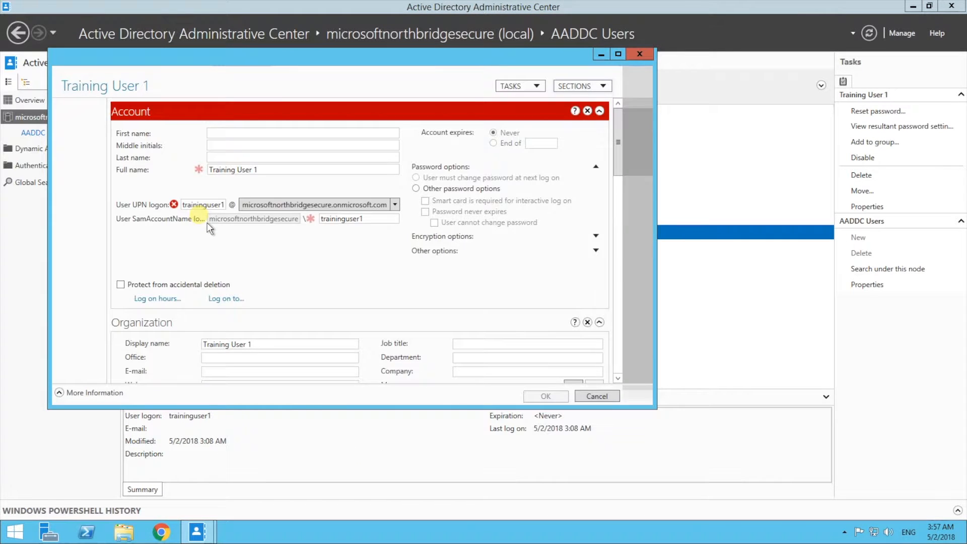
# Step: Copy the distinguishedName attribute value of Training User 1 from the Attribute Editor
pyautogui.click(106, 240)
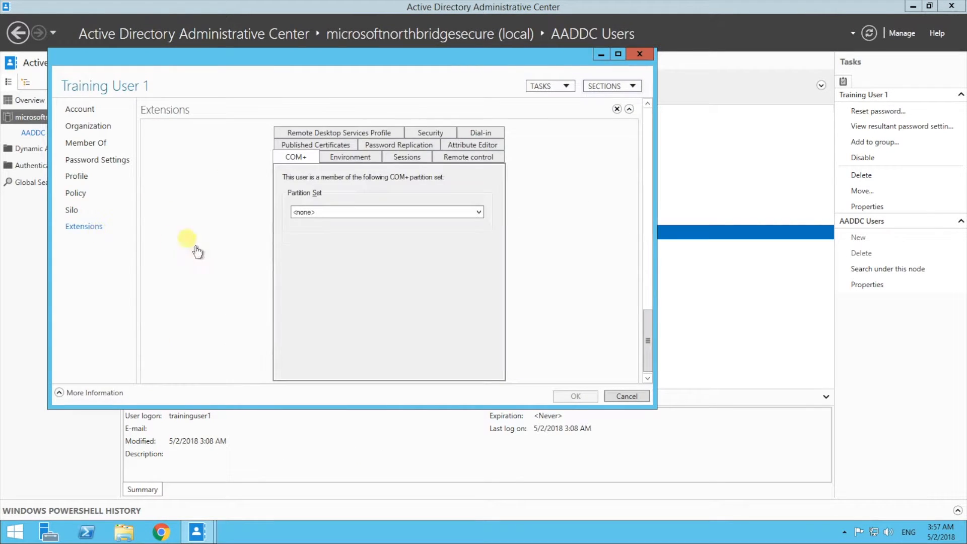
pyautogui.click(470, 145)
pyautogui.moveTo(490, 199)
pyautogui.mouseDown()
pyautogui.moveTo(490, 217)
pyautogui.moveTo(491, 206)
pyautogui.mouseUp()
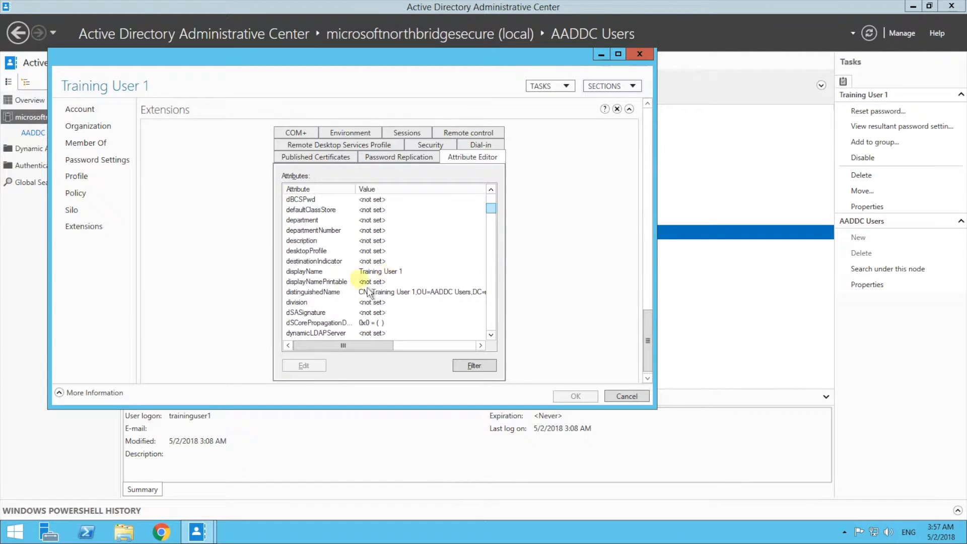
pyautogui.doubleClick(410, 297)
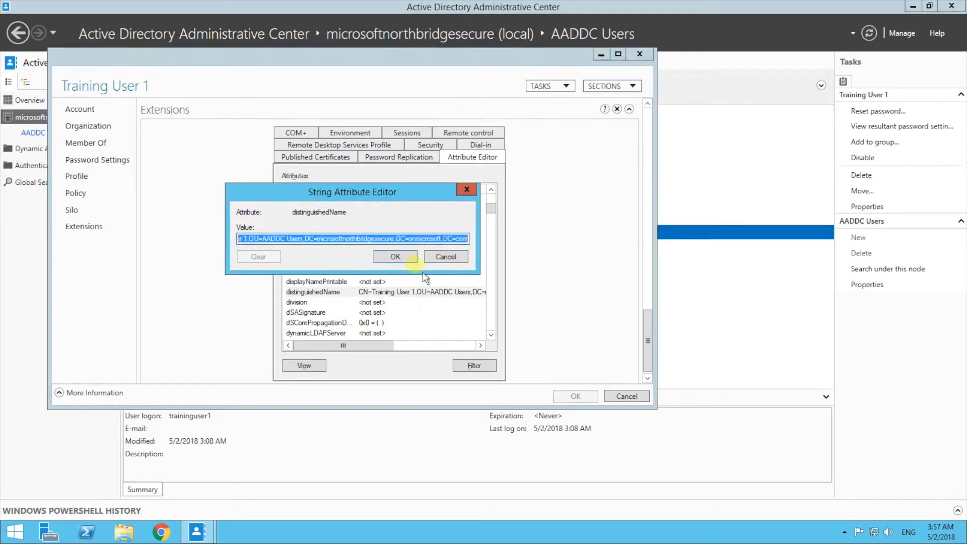
pyautogui.rightClick(416, 237)
pyautogui.click(443, 271)
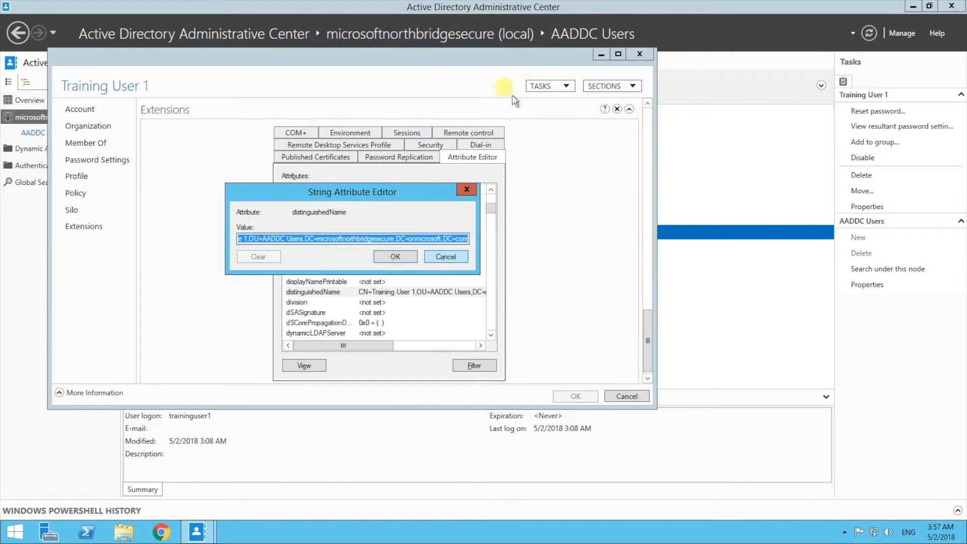
# Step: Return to NetConnect Web Admin, paste the copied distinguished name as the Bind DN and enter the bind password
pyautogui.click(603, 8)
pyautogui.click(270, 325)
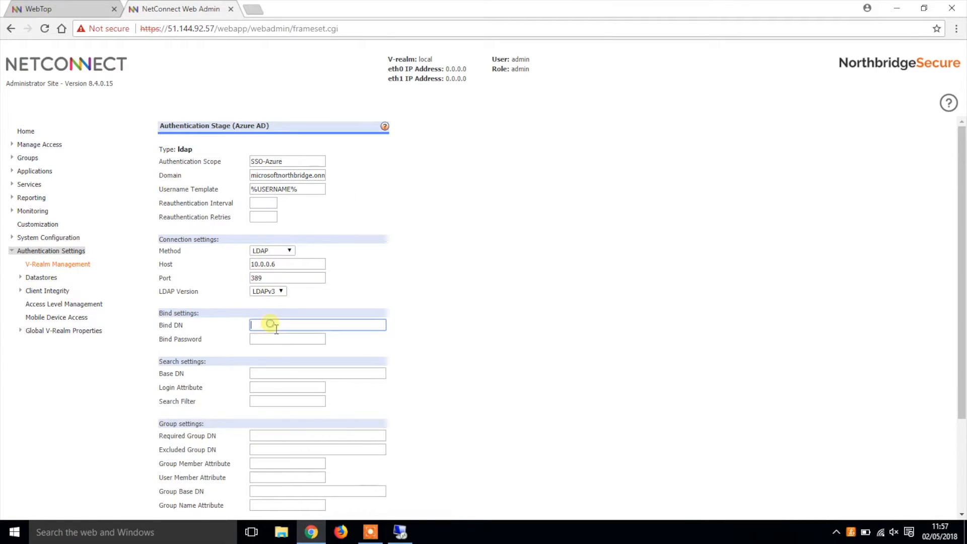
pyautogui.rightClick(271, 325)
pyautogui.click(300, 397)
pyautogui.click(290, 339)
pyautogui.write('********')
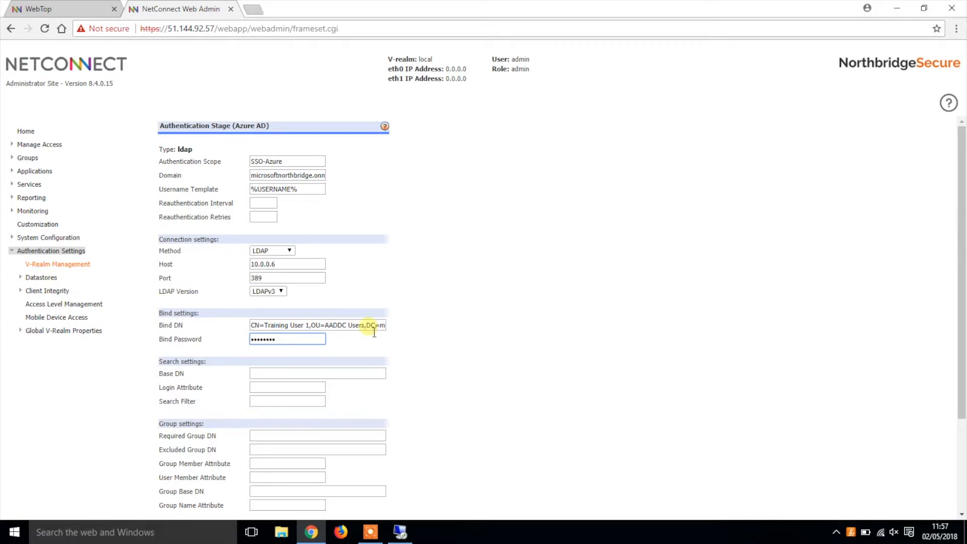
# Step: Copy the DC portion of the Bind DN, starting at DC=microsoftnorthbridgesecure, into the Base DN of the search settings
pyautogui.doubleClick(373, 330)
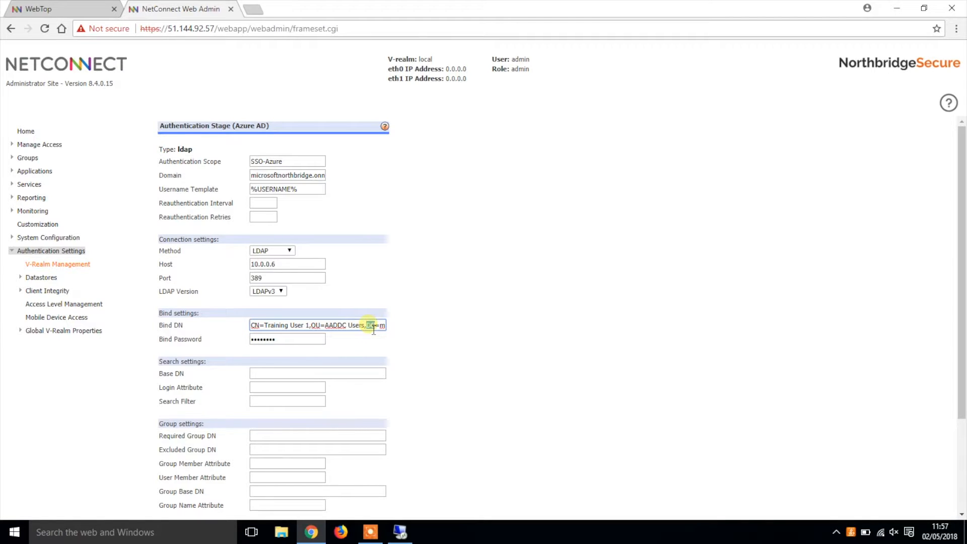
pyautogui.moveTo(367, 324); pyautogui.dragTo(432, 326)
pyautogui.rightClick(361, 326)
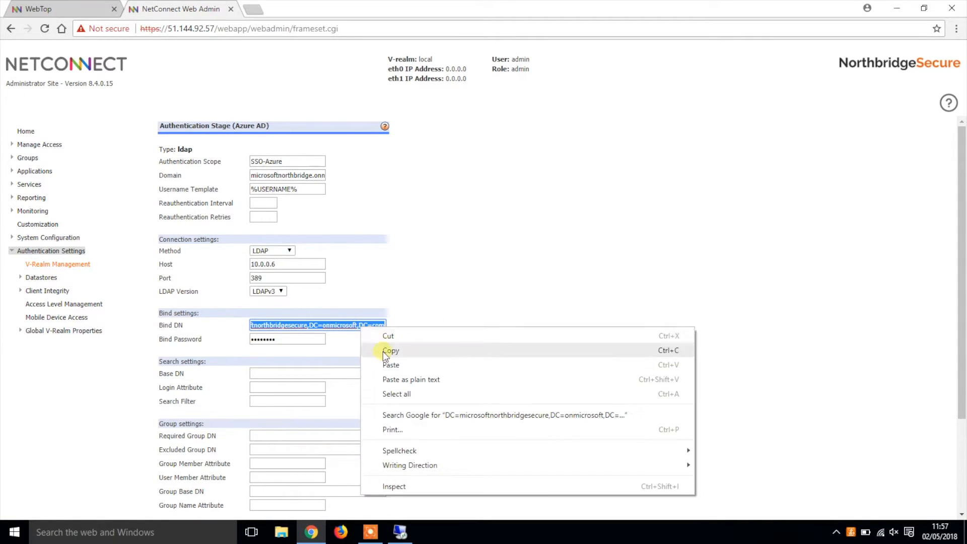
pyautogui.click(387, 350)
pyautogui.click(282, 373)
pyautogui.rightClick(286, 375)
pyautogui.click(334, 294)
# Step: Set the Login Attribute in the search settings to sAMAccountName
pyautogui.click(271, 390)
pyautogui.write('sAM')
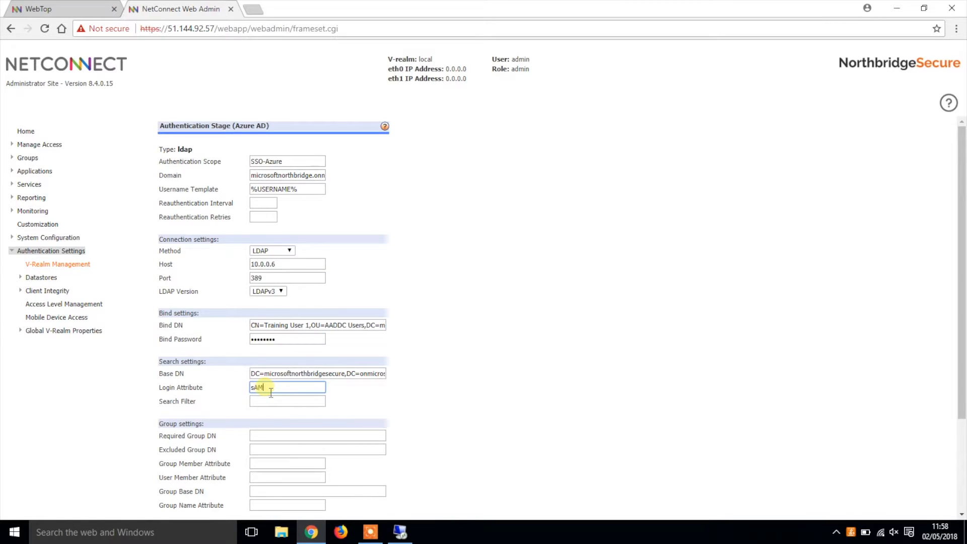
pyautogui.write('AccountName')
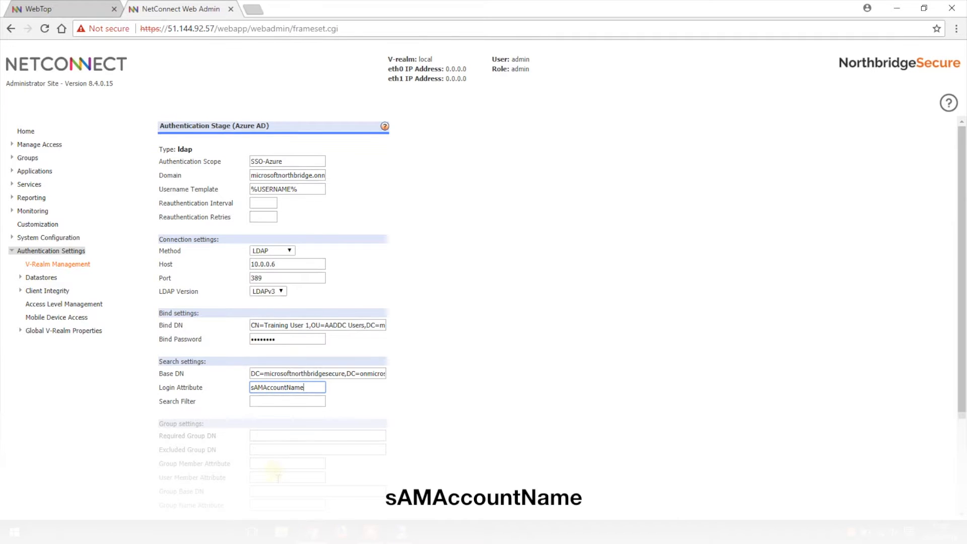
# Step: Set the Group Member Attribute to member, paste the copied DC string as the Group Base DN, and submit the stage settings
pyautogui.click(268, 465)
pyautogui.write('member')
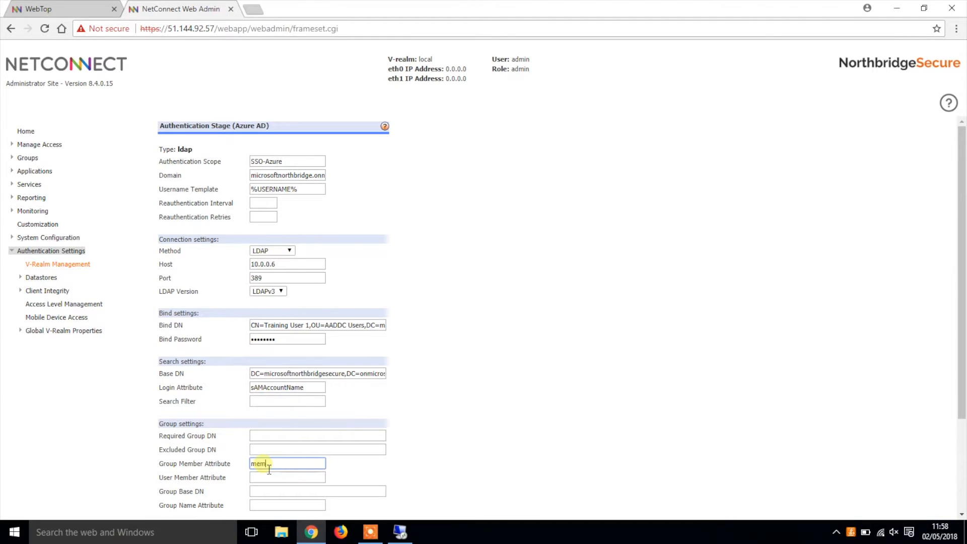
pyautogui.scroll(-2, 272, 447)
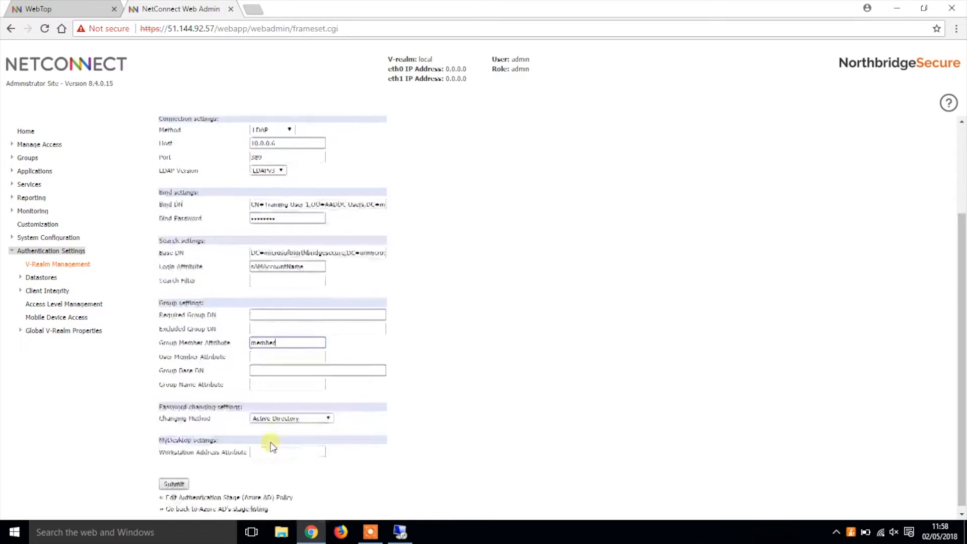
pyautogui.rightClick(273, 370)
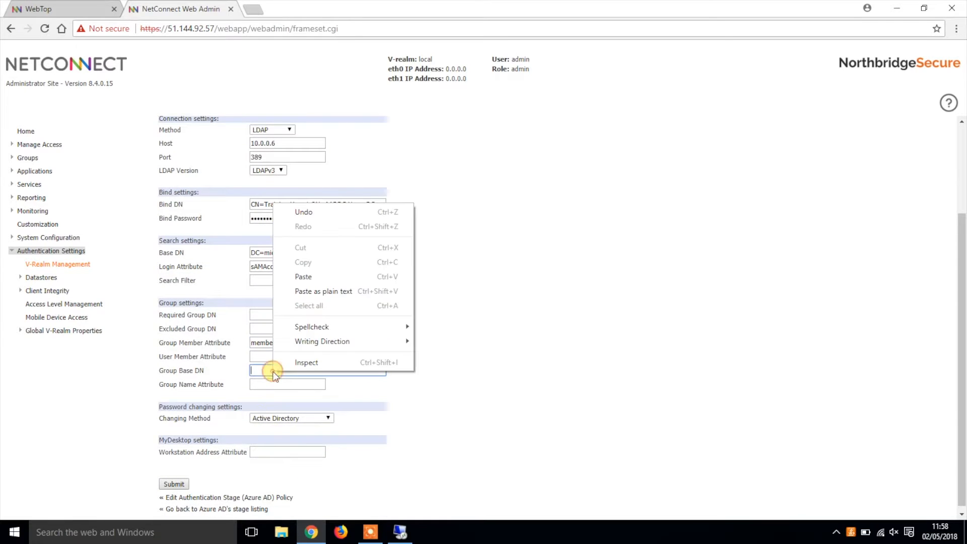
pyautogui.click(304, 277)
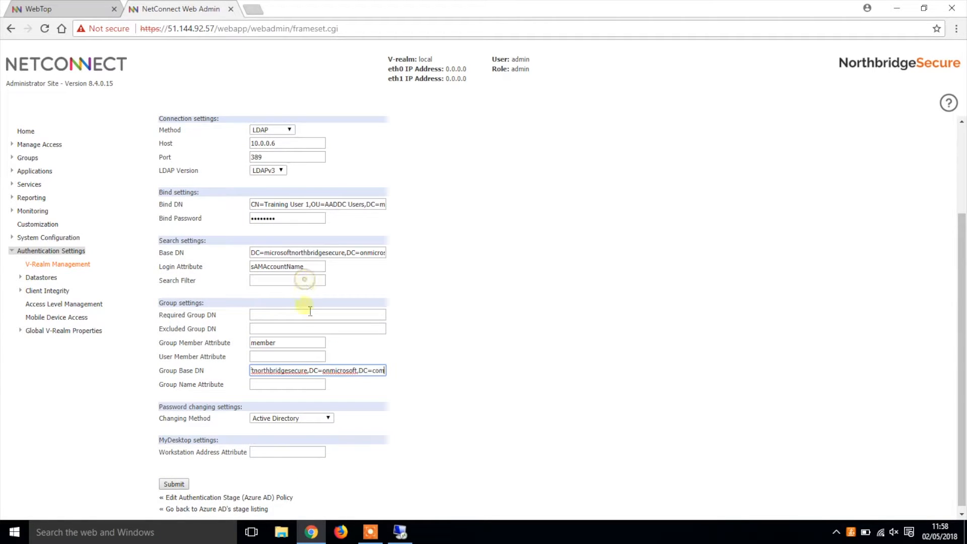
pyautogui.click(183, 484)
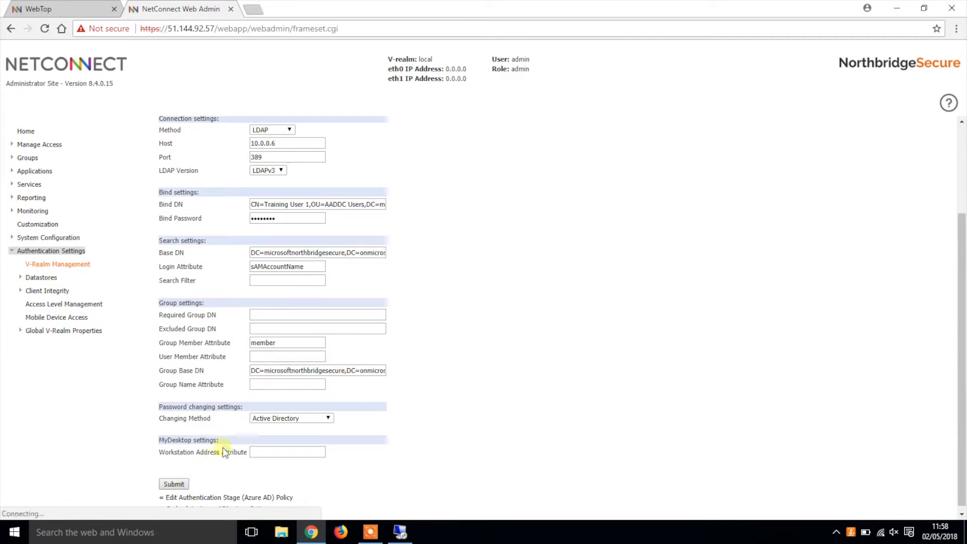
# Step: Close the web admin page, log out of WebTop, and fill in the login form with traininguser1, the account password and the Azure AD V-Realm
pyautogui.click(231, 9)
pyautogui.click(941, 59)
pyautogui.write('traininguser1')
pyautogui.click(481, 364)
pyautogui.write('••••••')
pyautogui.click(486, 391)
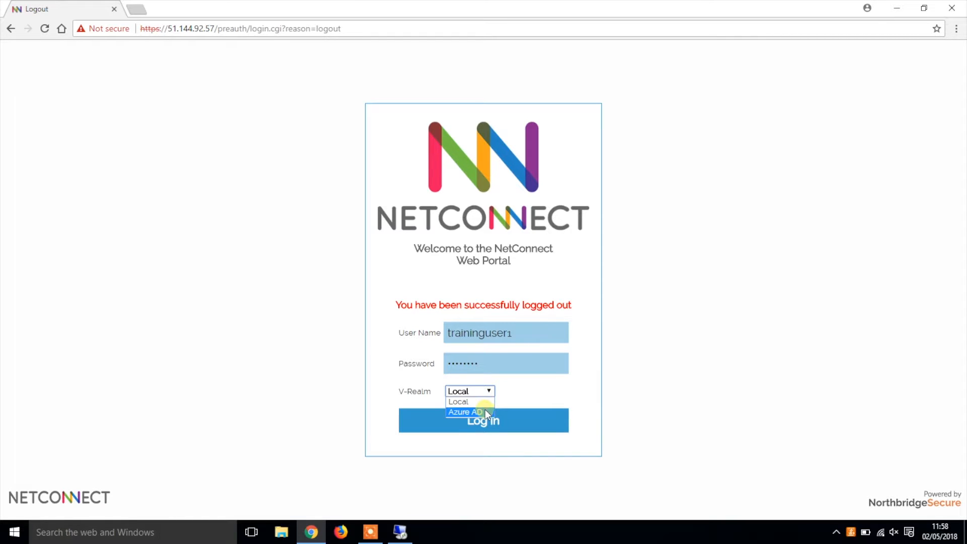
pyautogui.click(485, 411)
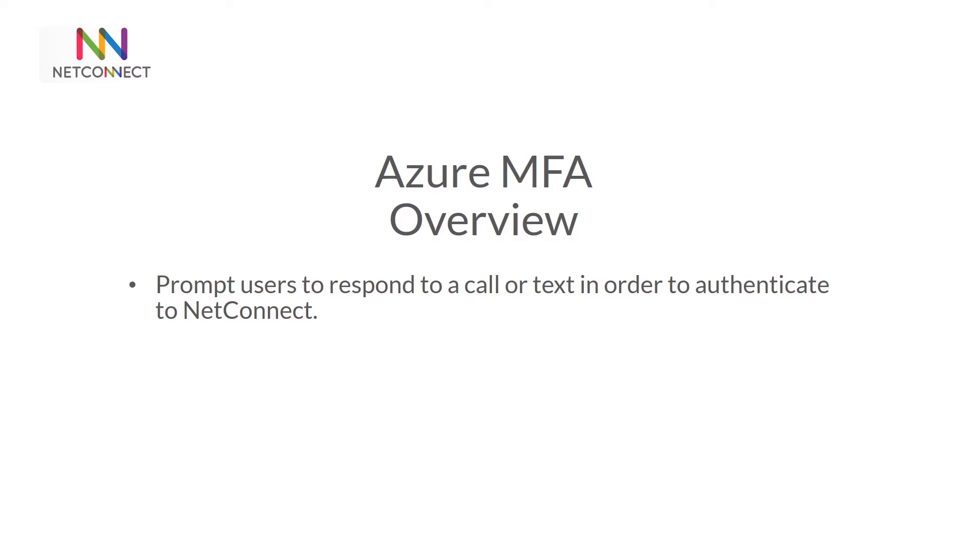
pyautogui.press('Right')
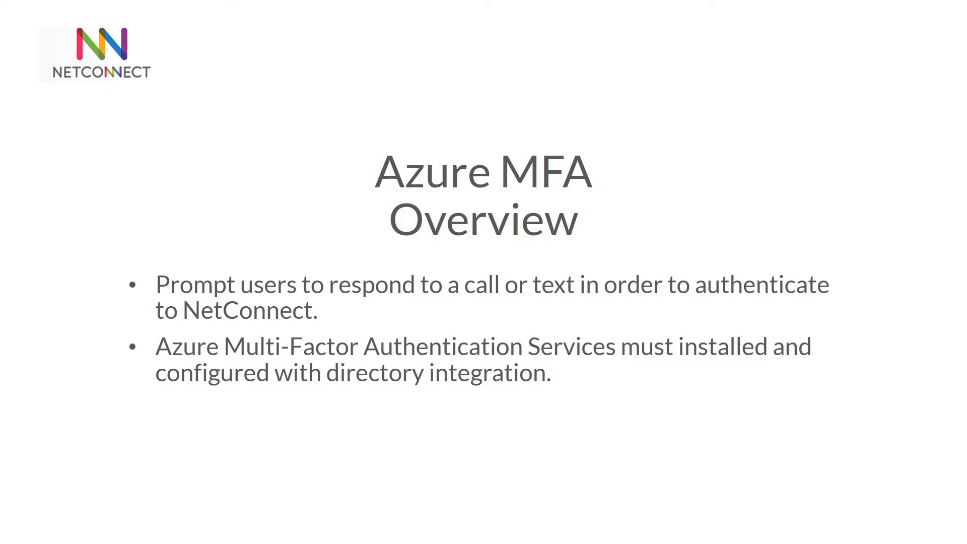
pyautogui.press('Right')
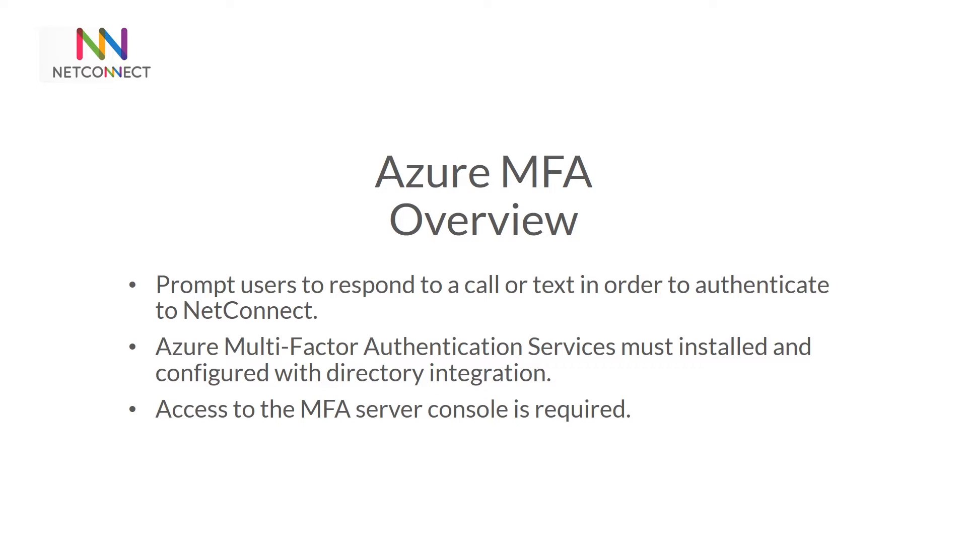
pyautogui.press('Right')
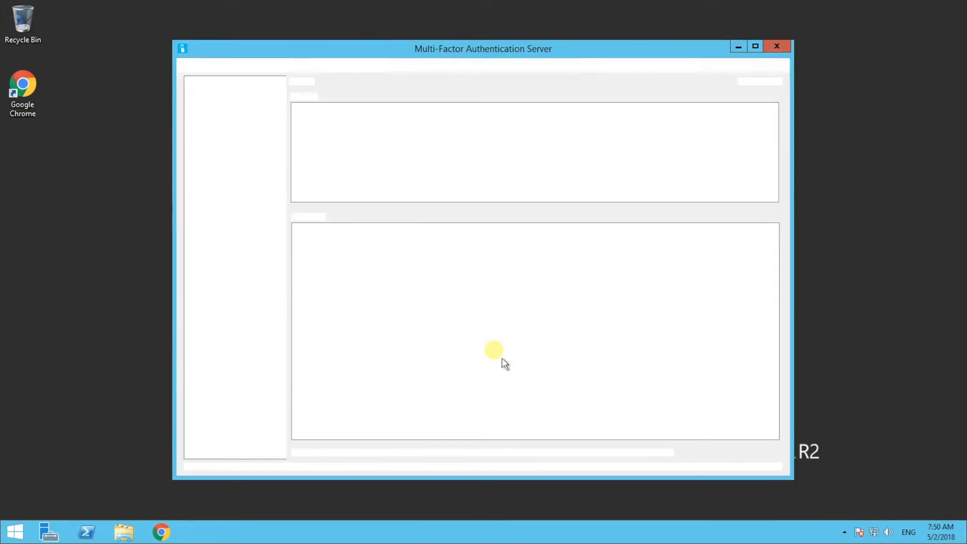
# Step: Start a new RADIUS authentication client with IP address 10.0.0.9 and application name MFA
pyautogui.click(217, 195)
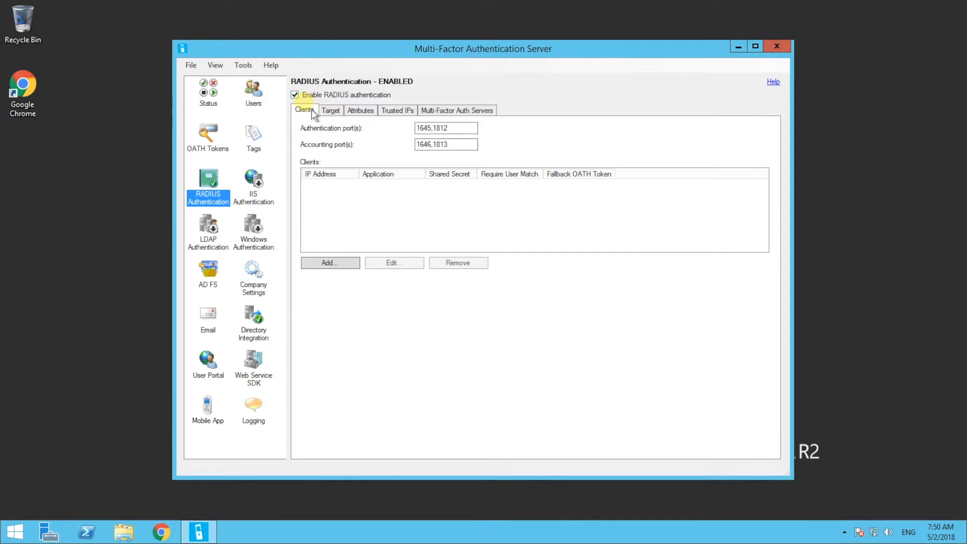
pyautogui.click(337, 269)
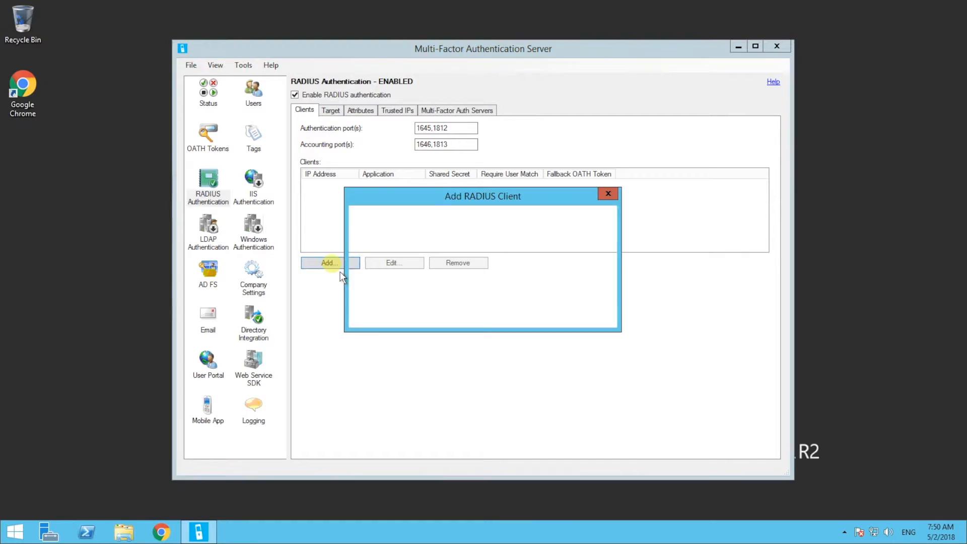
pyautogui.write('10.')
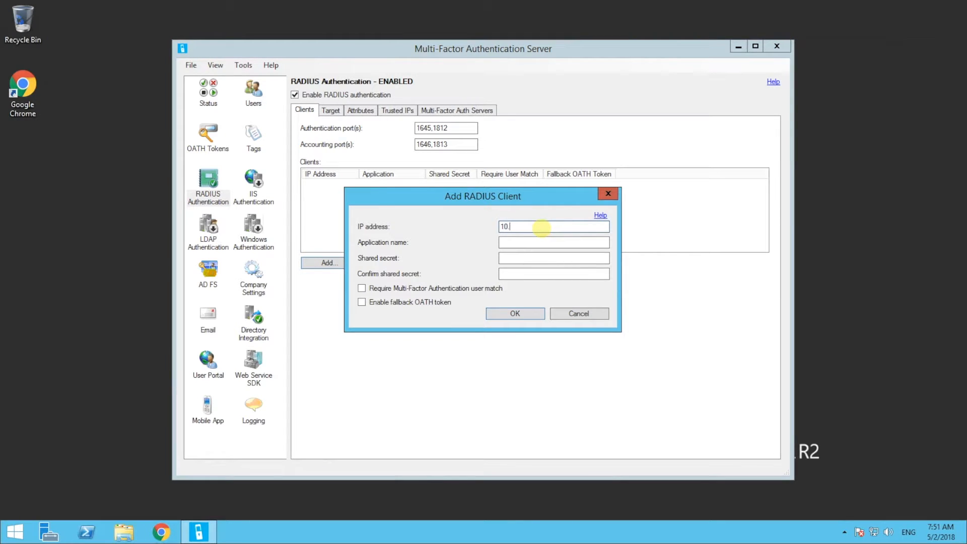
pyautogui.write('0.0.9')
pyautogui.click(528, 242)
pyautogui.write('MFA')
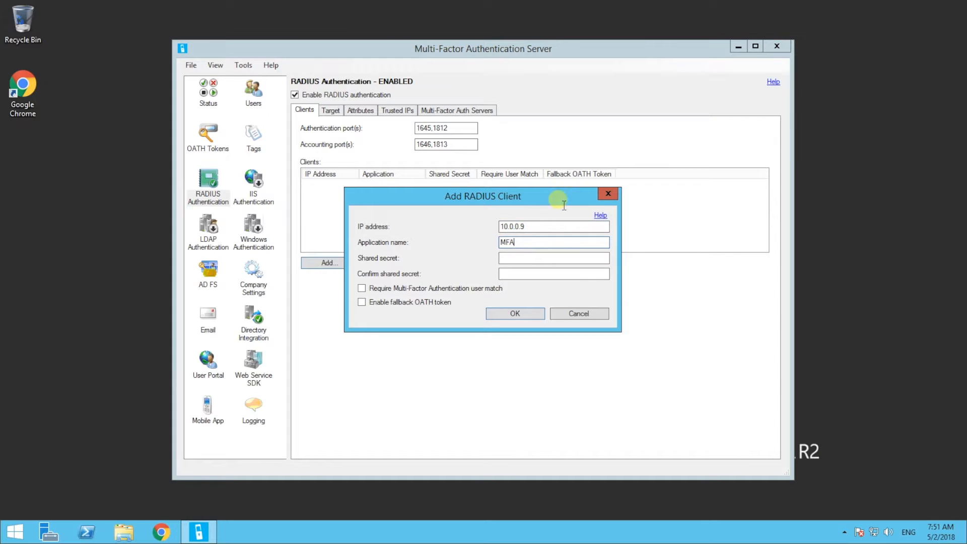
# Step: Enter and confirm the client's shared secret, save the client, and check the RADIUS target and Multi-Factor Auth Servers settings
pyautogui.click(529, 257)
pyautogui.write('•••••••')
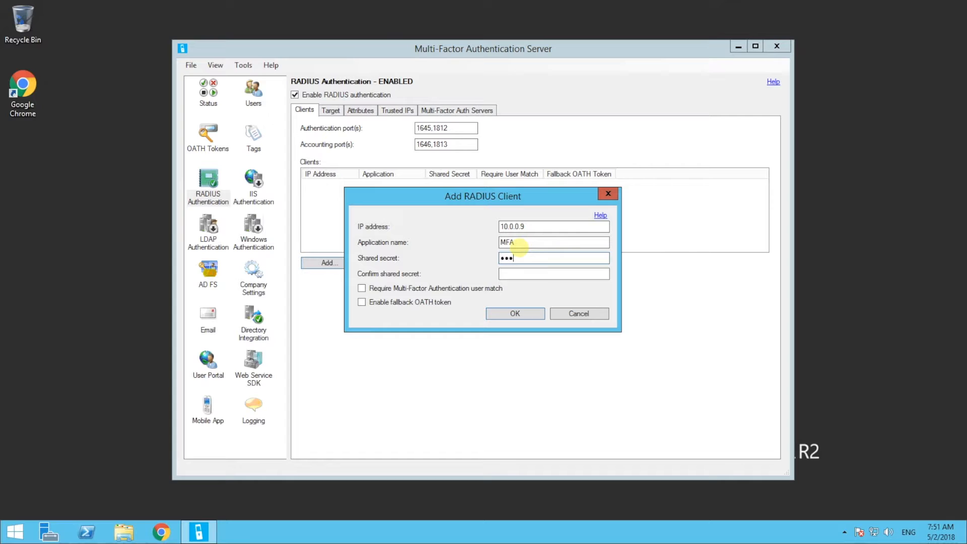
pyautogui.write('•••••')
pyautogui.click(535, 274)
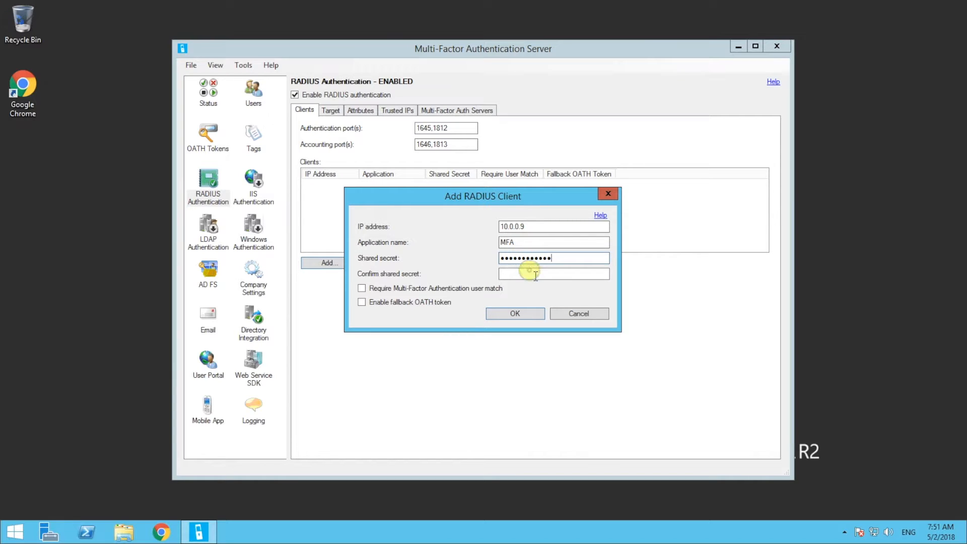
pyautogui.write('••••••••••••')
pyautogui.write('•')
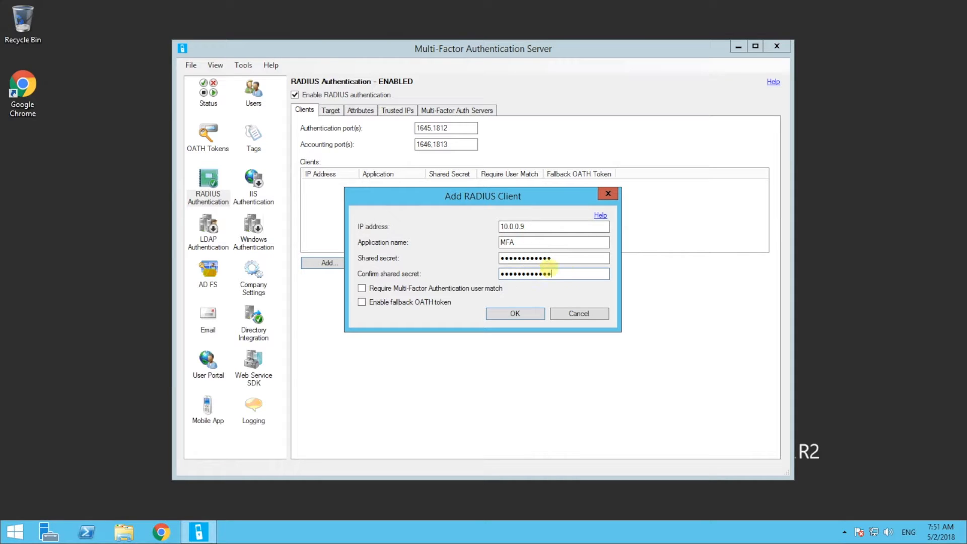
pyautogui.click(537, 315)
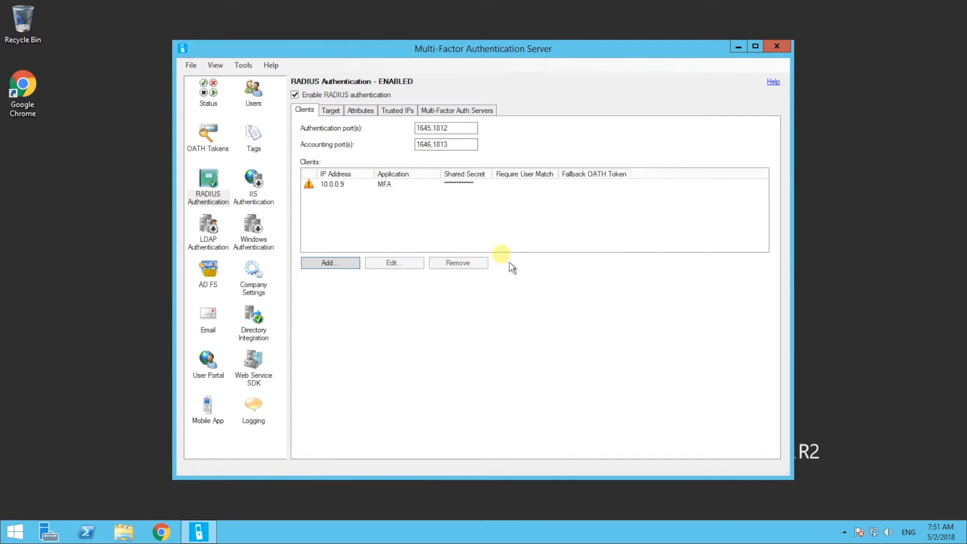
pyautogui.click(331, 111)
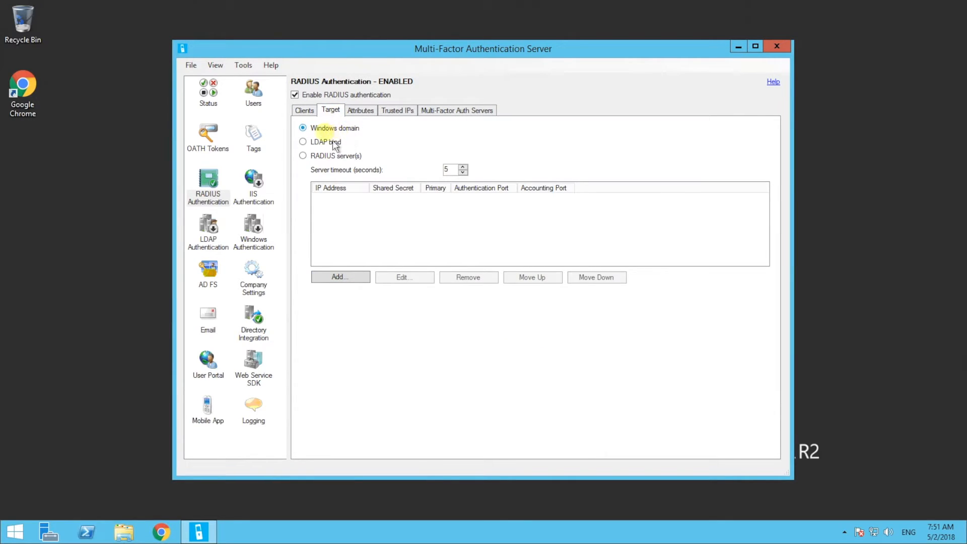
pyautogui.click(449, 113)
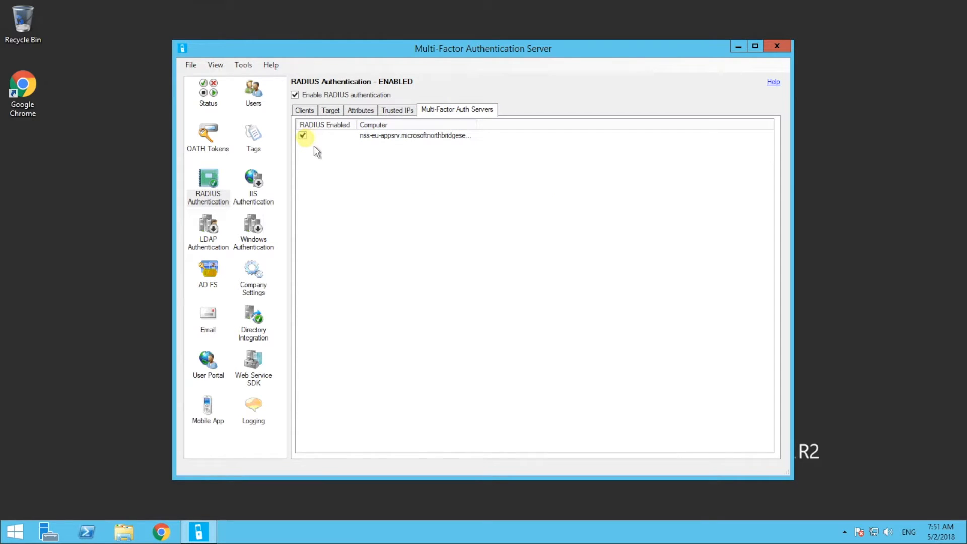
# Step: Enter the phone number for the traininguser1 account, enable the user, apply the changes and close the user's settings
pyautogui.click(258, 101)
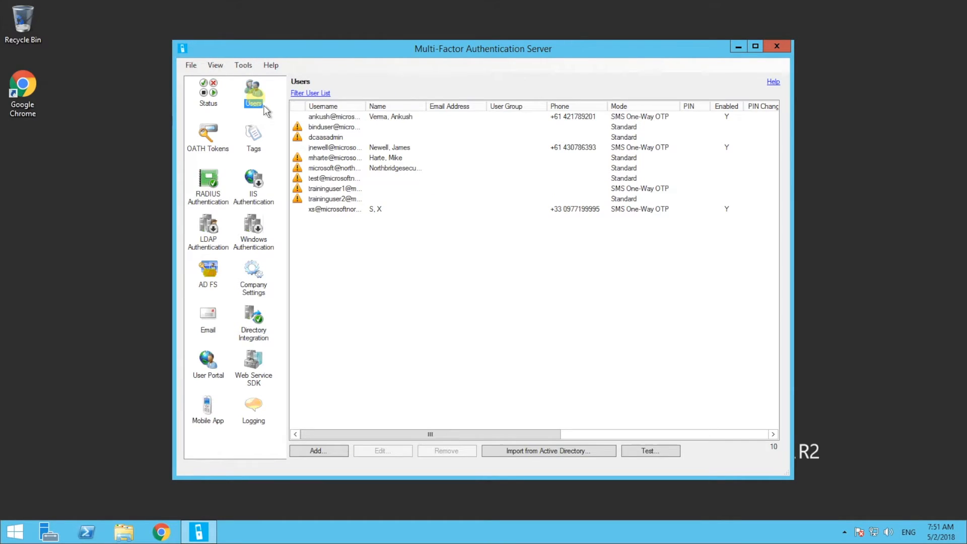
pyautogui.doubleClick(335, 189)
pyautogui.click(442, 230)
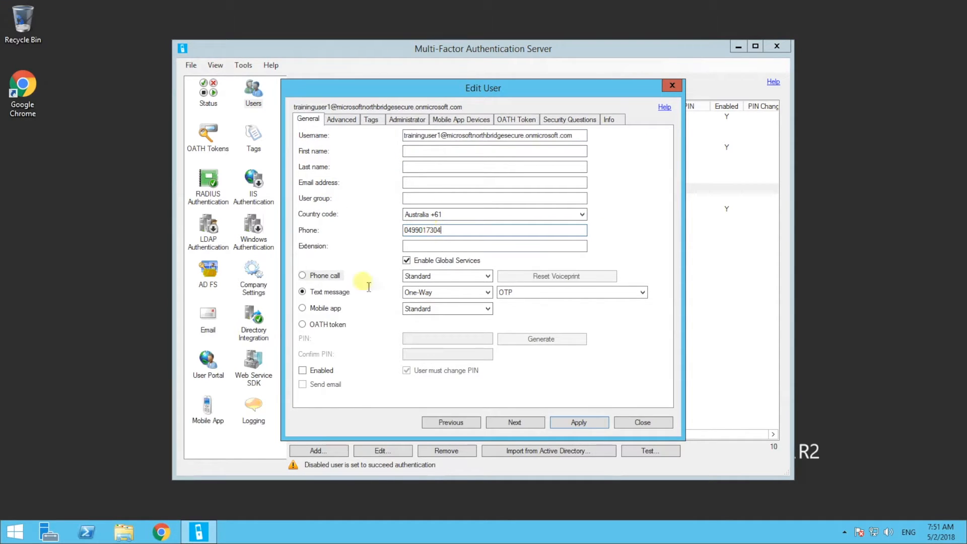
pyautogui.click(302, 370)
pyautogui.click(578, 423)
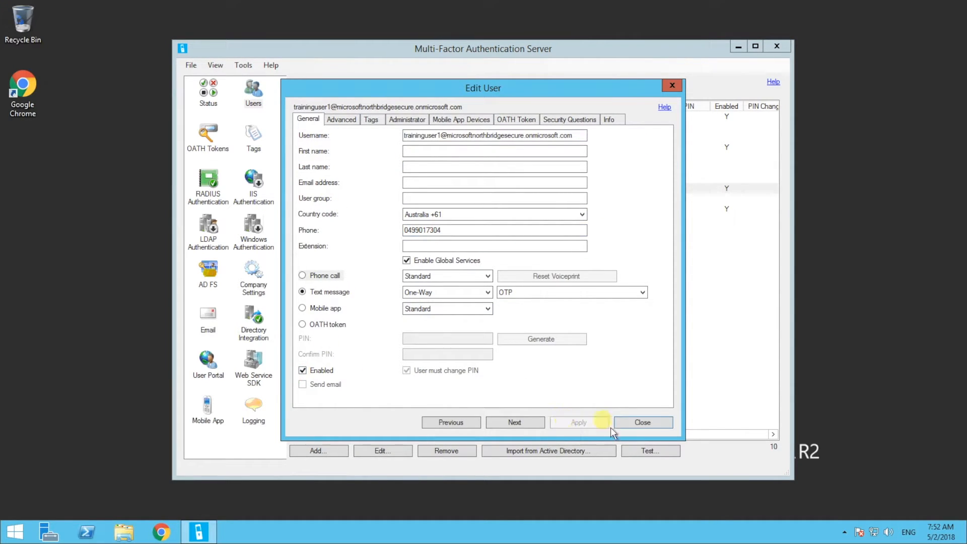
pyautogui.click(642, 423)
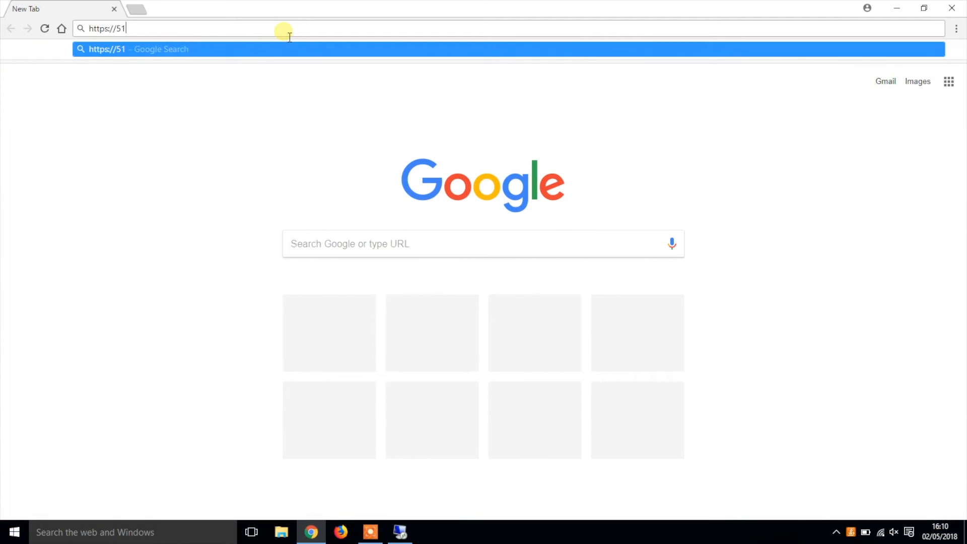
pyautogui.write('44.')
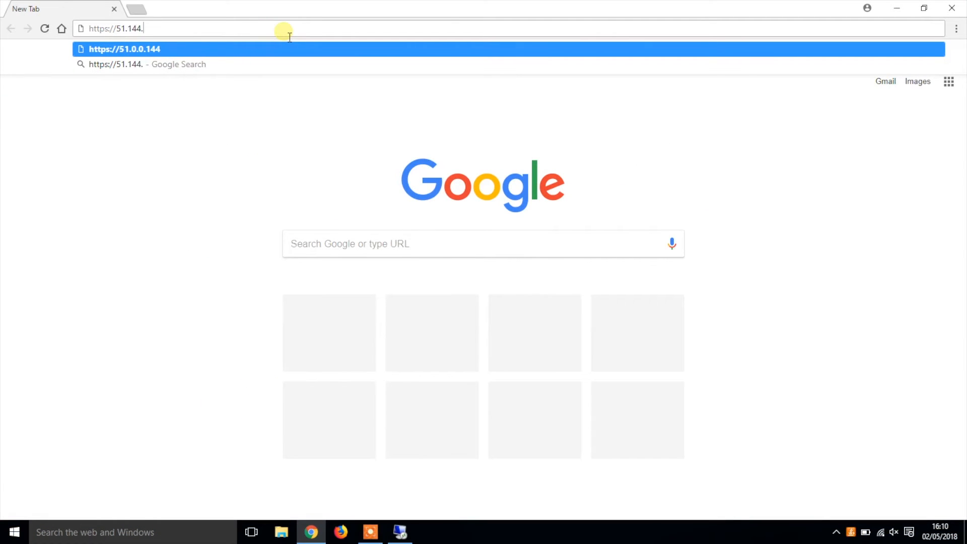
pyautogui.write('92.57')
pyautogui.press('Return')
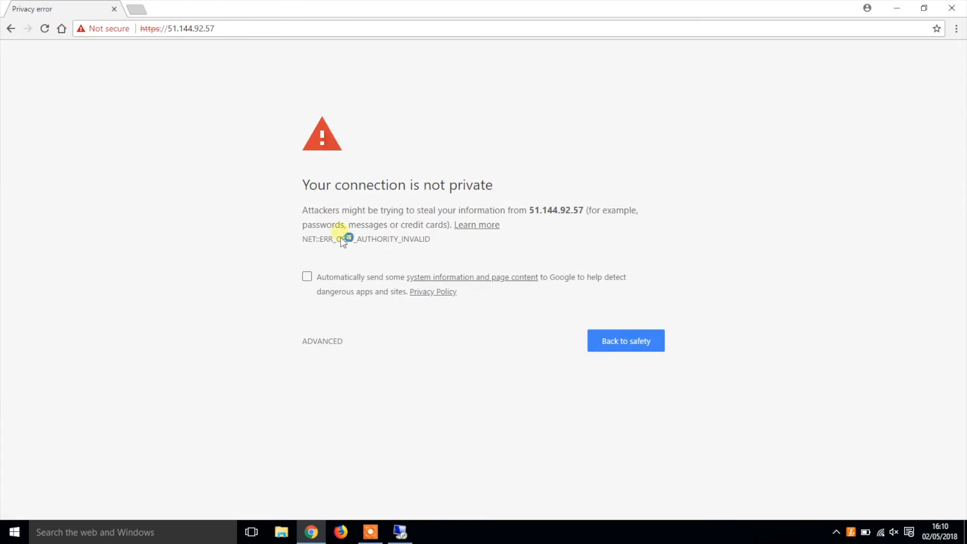
pyautogui.click(328, 342)
pyautogui.click(350, 435)
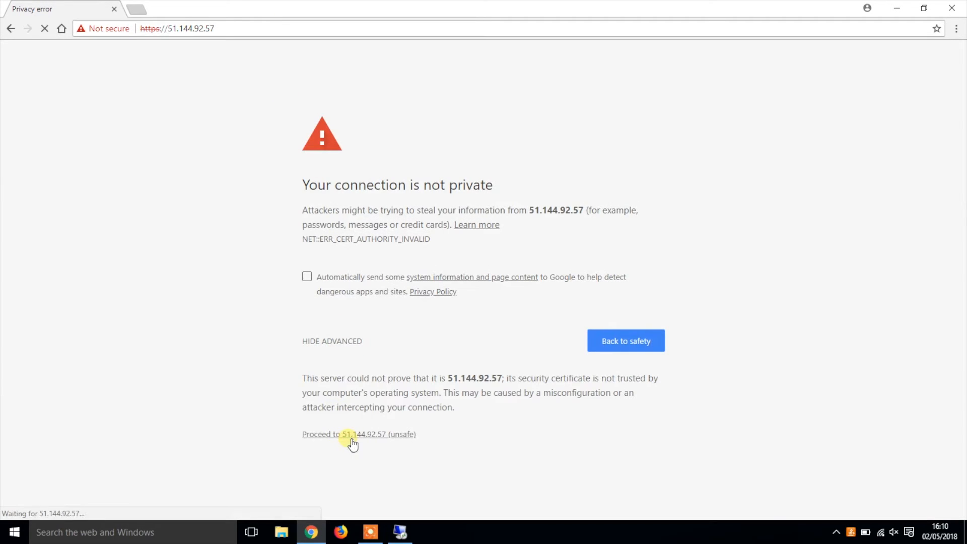
# Step: Log in to NetConnect as admin with the account password and open the web admin site
pyautogui.write('admin')
pyautogui.click(514, 349)
pyautogui.write('•••••••')
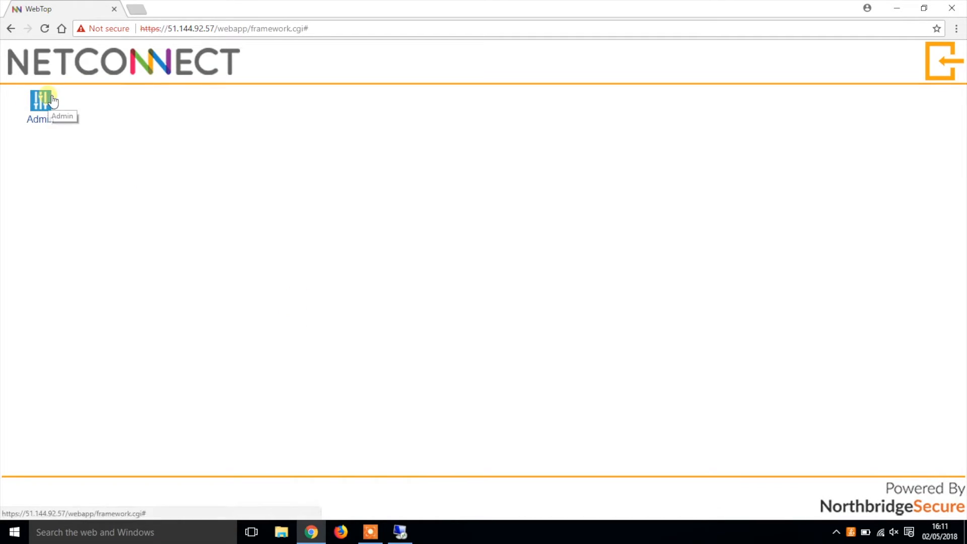
pyautogui.click(42, 99)
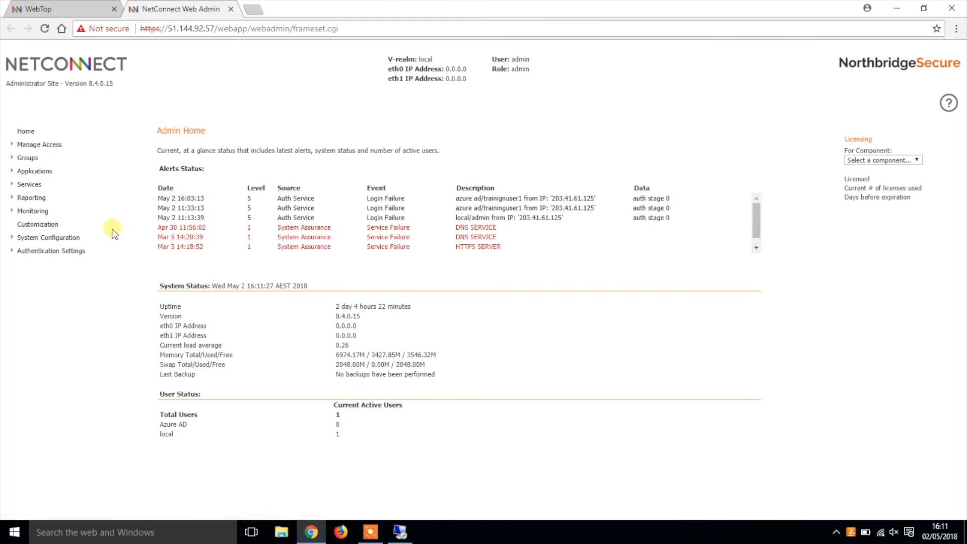
# Step: Delete the Stage1 (LDAP) authentication stage from the Azure AD V-Realm
pyautogui.click(69, 250)
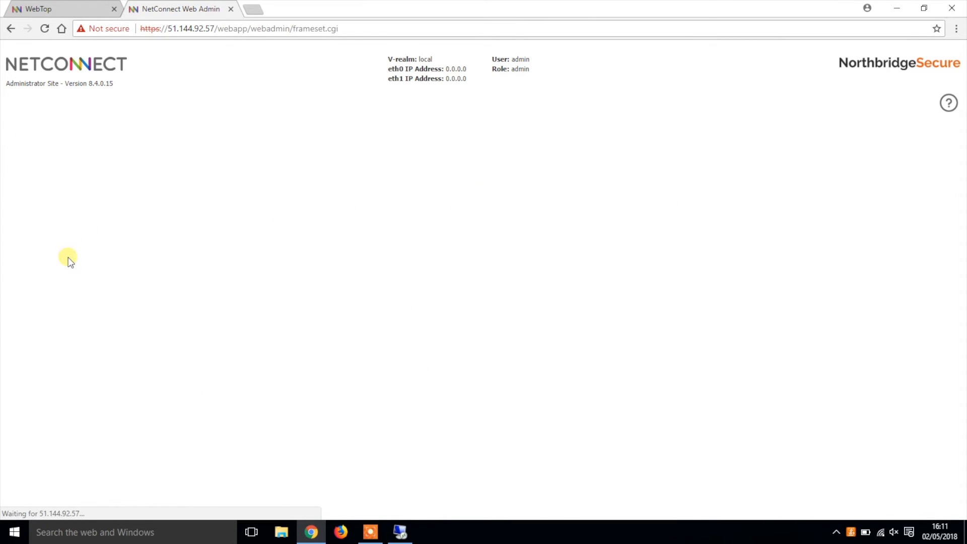
pyautogui.click(65, 266)
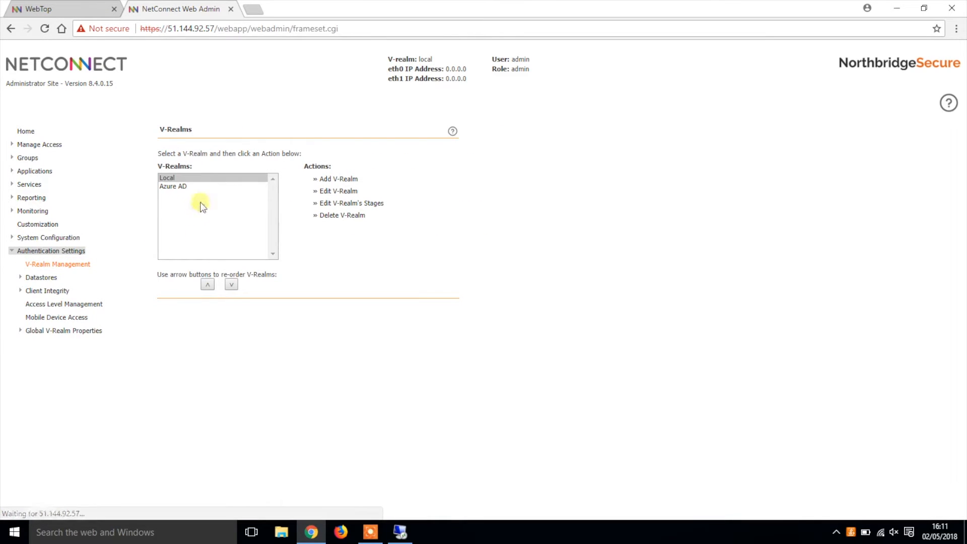
pyautogui.click(206, 187)
pyautogui.click(377, 204)
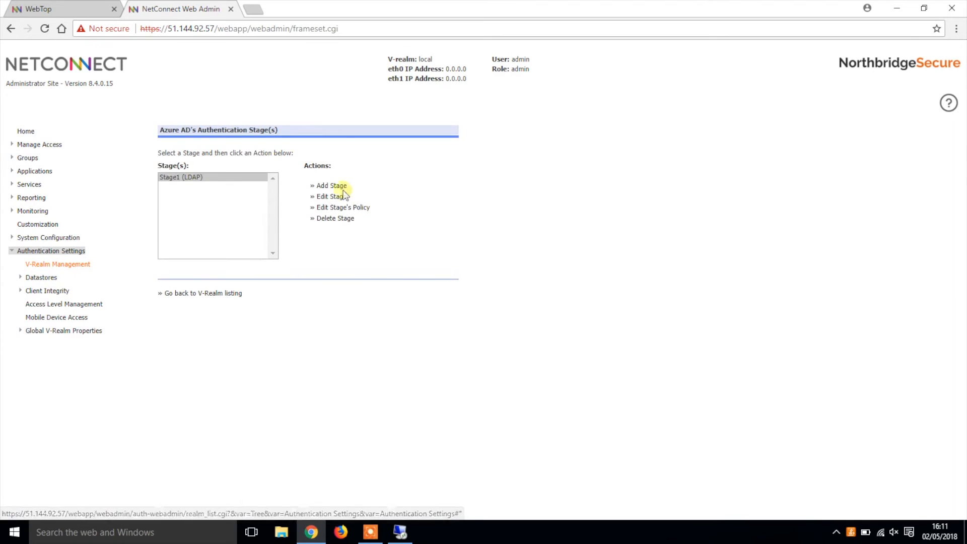
pyautogui.click(330, 219)
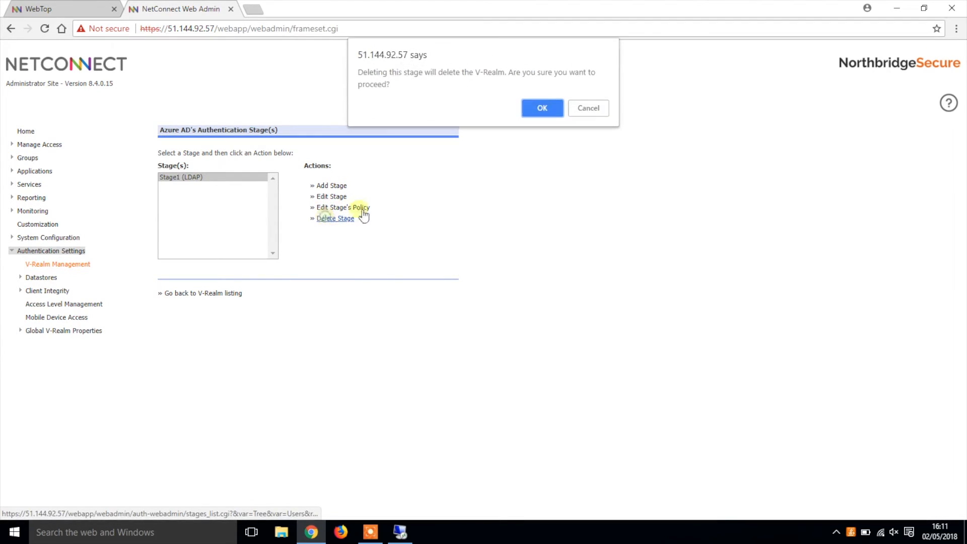
pyautogui.click(543, 110)
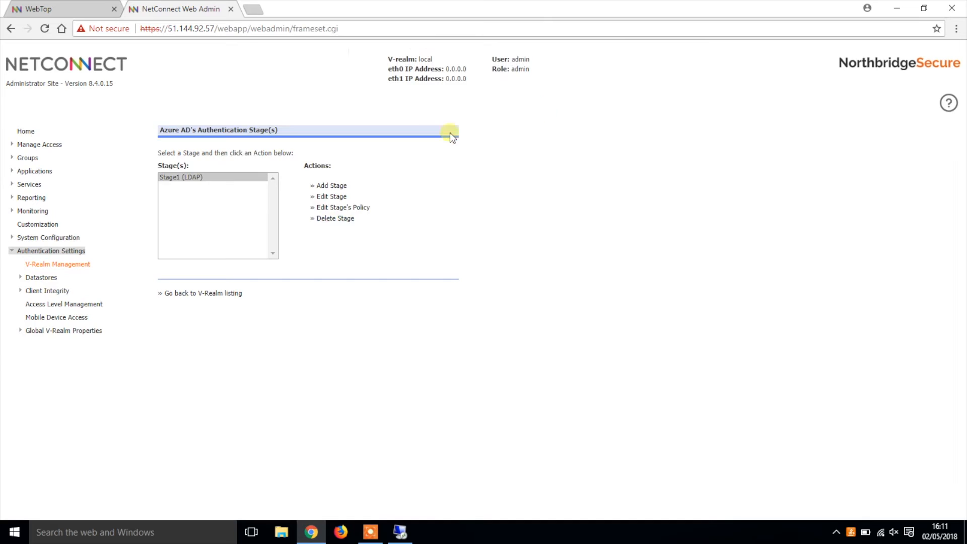
# Step: Add a new authentication stage of type RADIUS to the Azure AD V-Realm
pyautogui.click(335, 191)
pyautogui.click(262, 165)
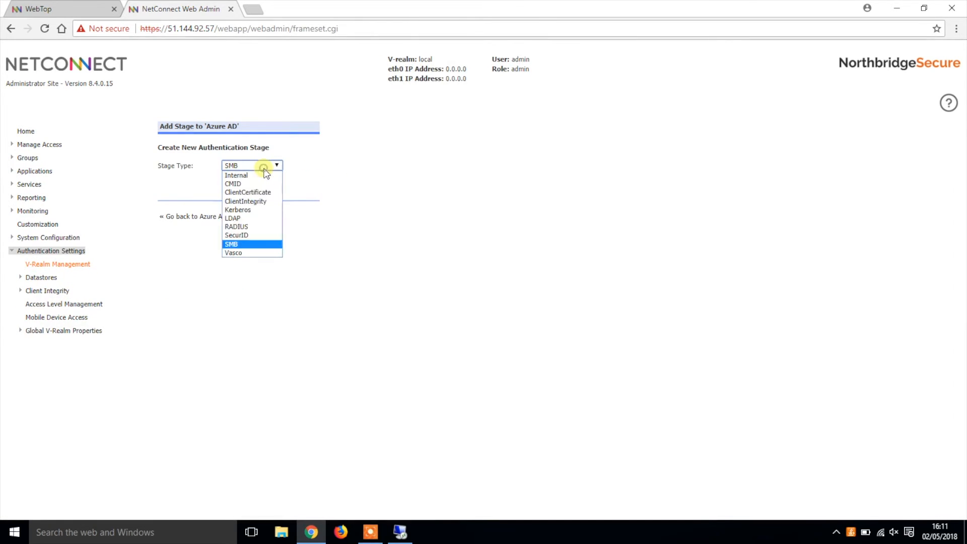
pyautogui.click(252, 220)
pyautogui.click(236, 186)
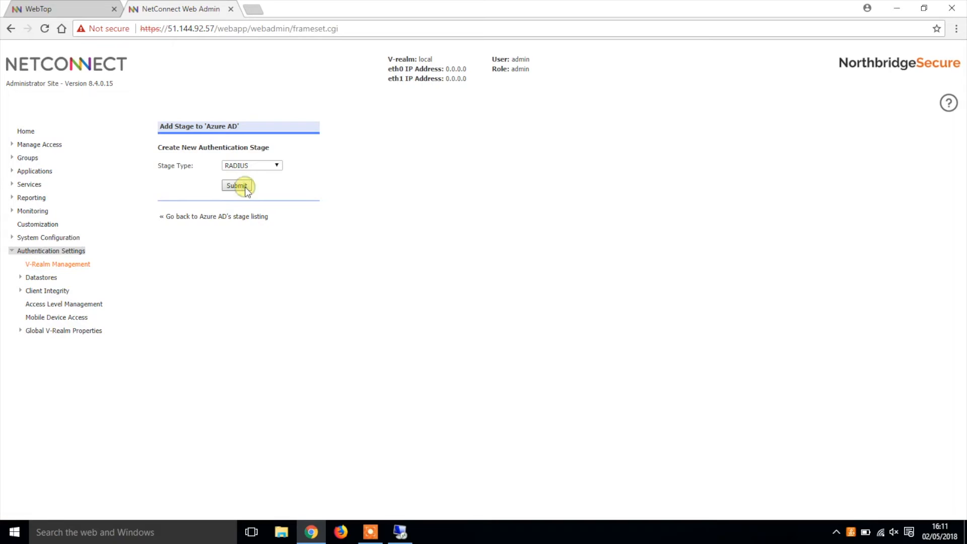
# Step: Set the RADIUS stage's domain to microsoftnorthbridgesecure.onmicrosoft.com
pyautogui.click(276, 174)
pyautogui.write('microsoftnorthbridgesecure')
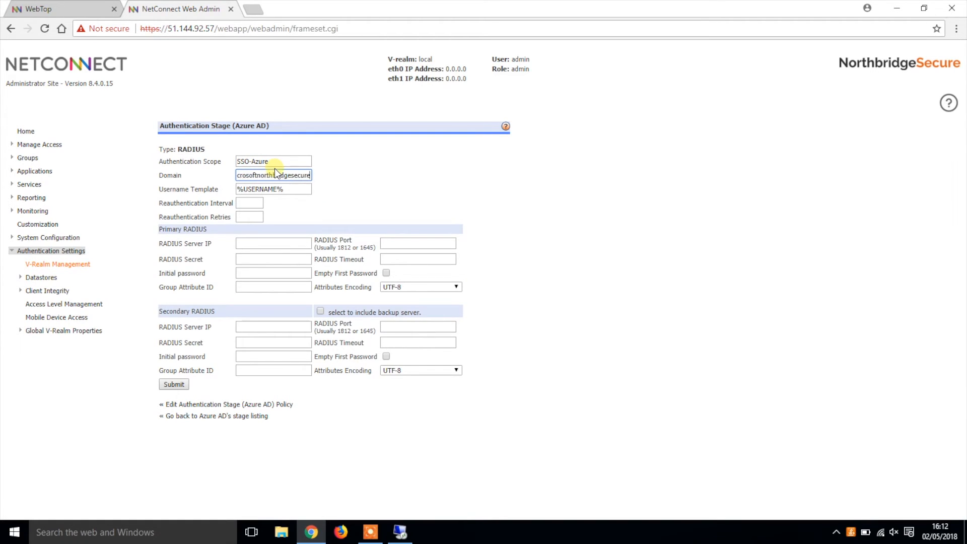
pyautogui.write('.onmicrosoft.com')
# Step: Set the primary RADIUS server IP to 10.0.0.4 and its port to 1812
pyautogui.click(273, 245)
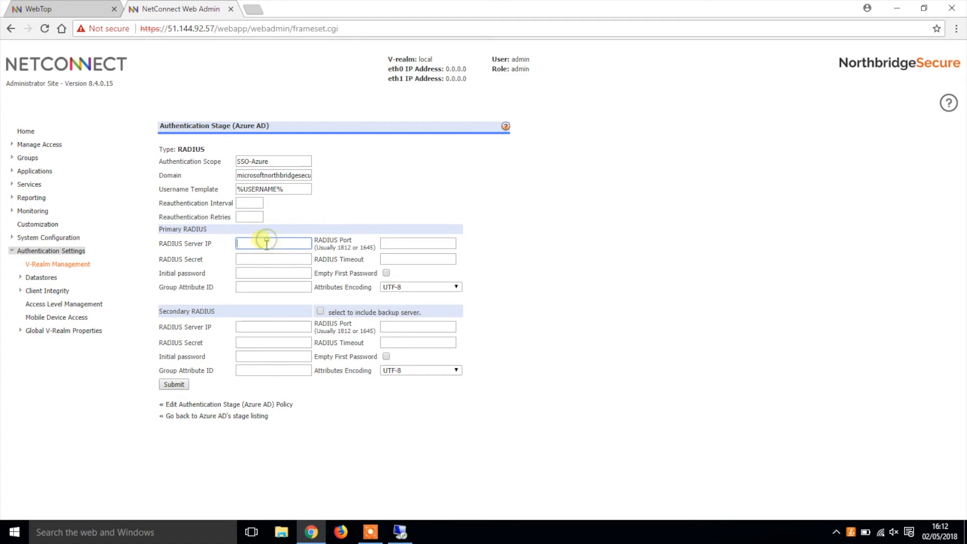
pyautogui.write('10.0.0.4')
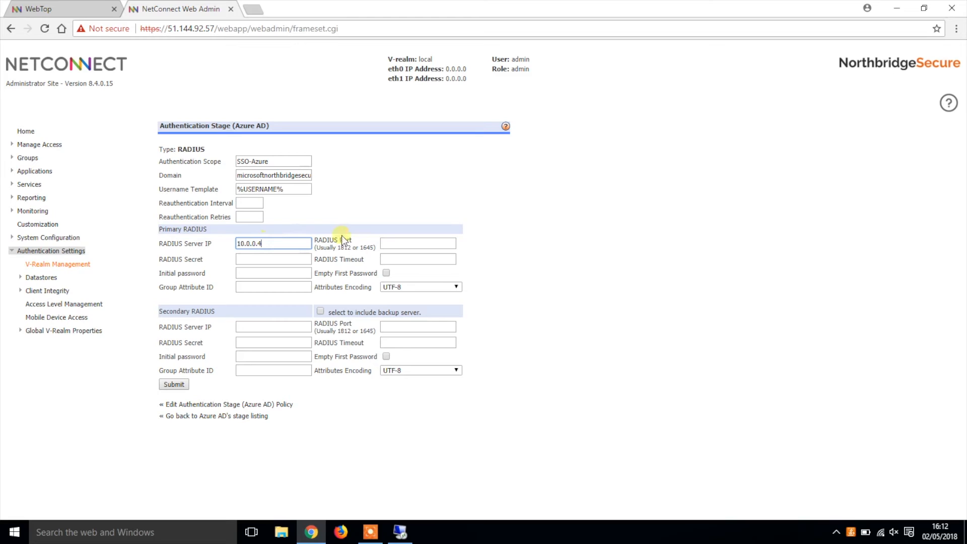
pyautogui.click(386, 243)
pyautogui.write('181')
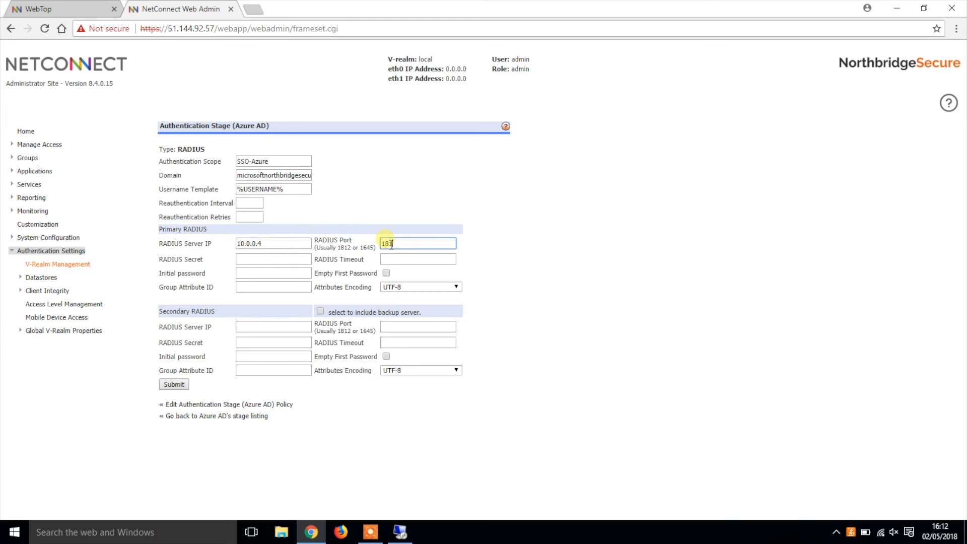
pyautogui.write('2')
# Step: Enter the primary server's RADIUS secret, set the RADIUS timeout to 90, and submit the stage
pyautogui.click(282, 260)
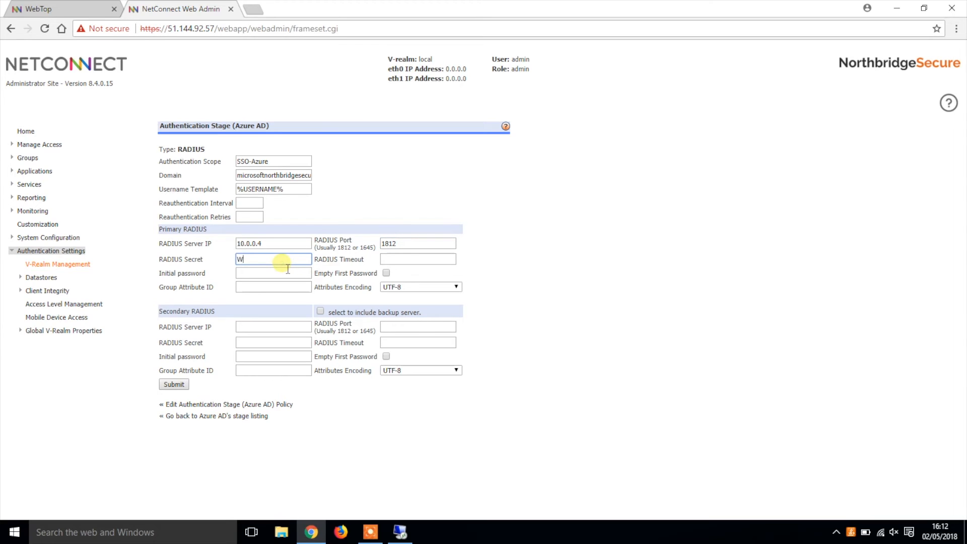
pyautogui.click(391, 260)
pyautogui.write('90')
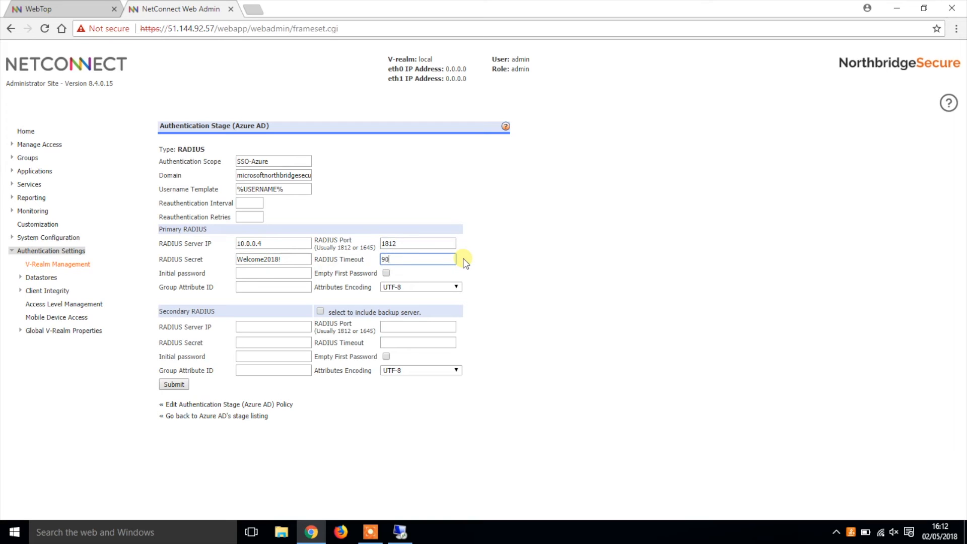
pyautogui.click(182, 386)
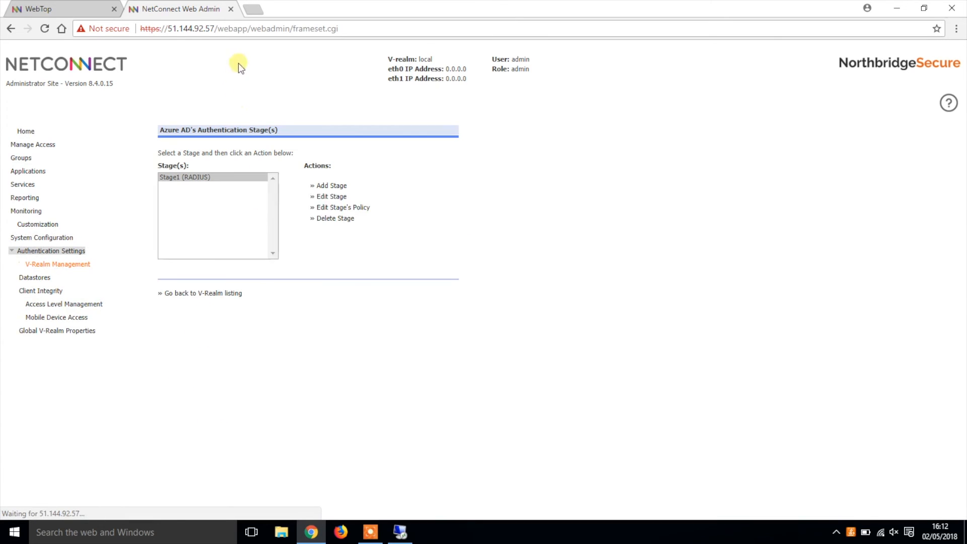
# Step: Close the web admin page, log out of WebTop, and log in as traininguser1 with the account password and the Azure AD V-Realm
pyautogui.click(230, 10)
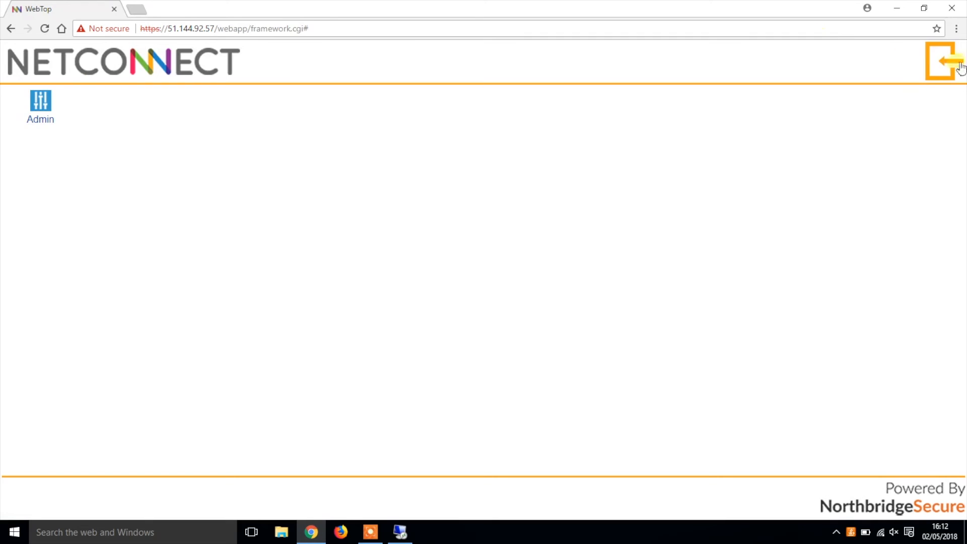
pyautogui.write('traininguser1')
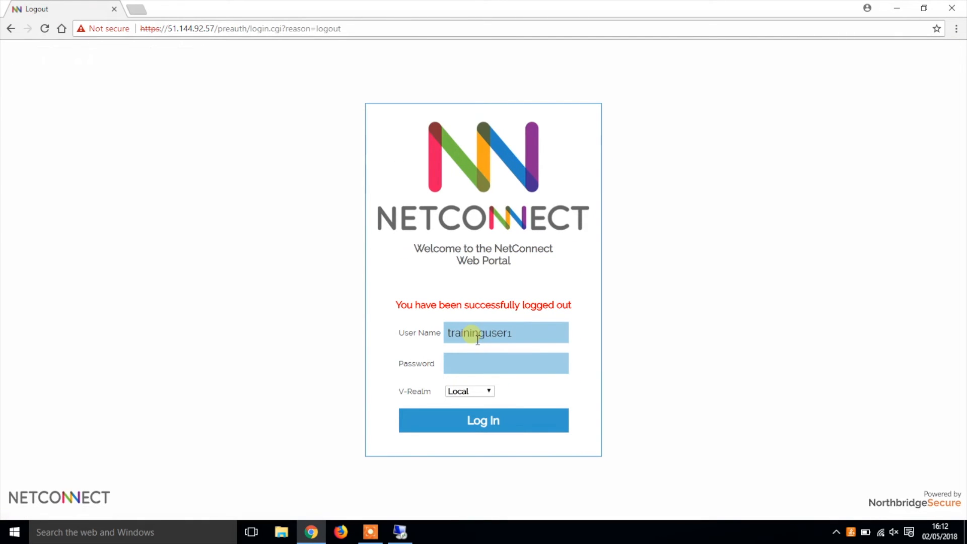
pyautogui.click(524, 360)
pyautogui.write('********')
pyautogui.click(487, 392)
pyautogui.click(486, 407)
pyautogui.click(529, 427)
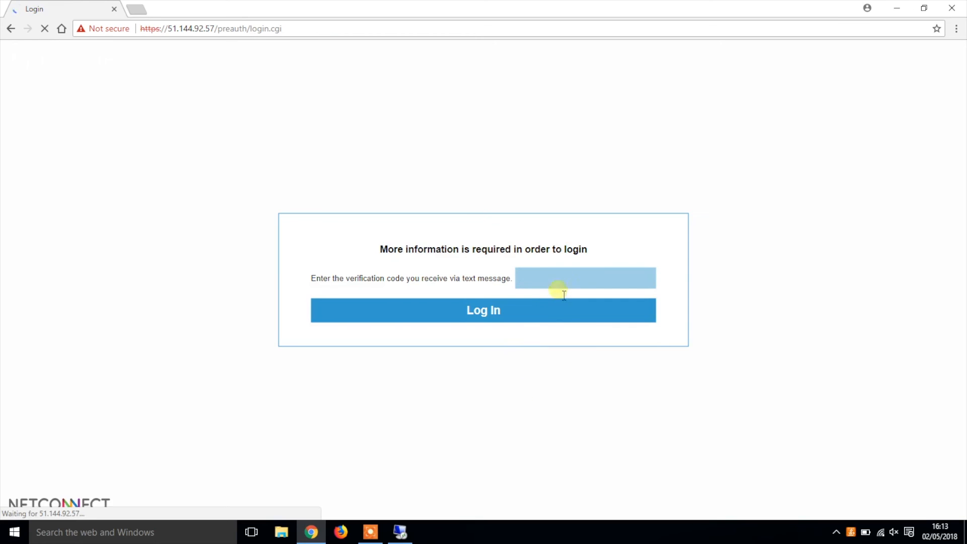
# Step: Enter the verification code received by text message and submit it to complete the login
pyautogui.write('•••••')
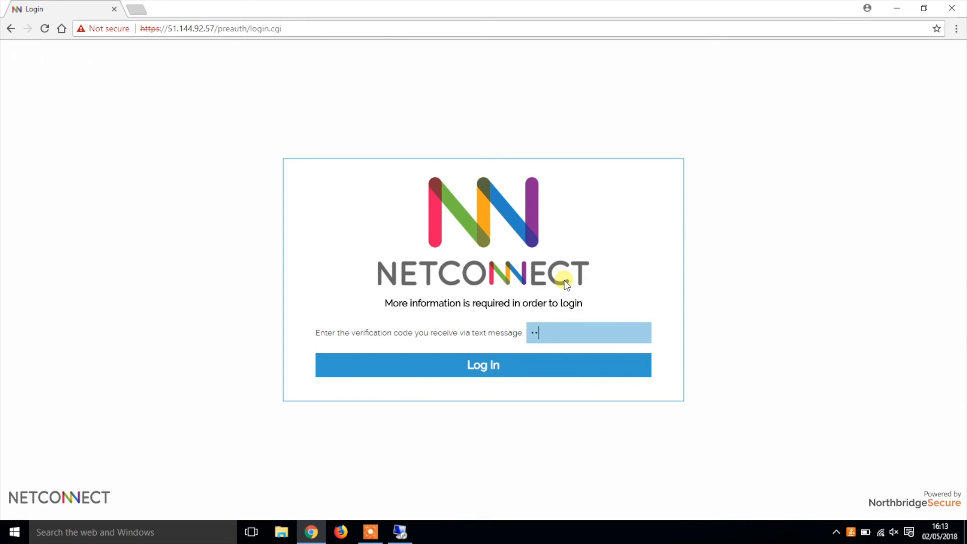
pyautogui.write('•')
pyautogui.click(564, 366)
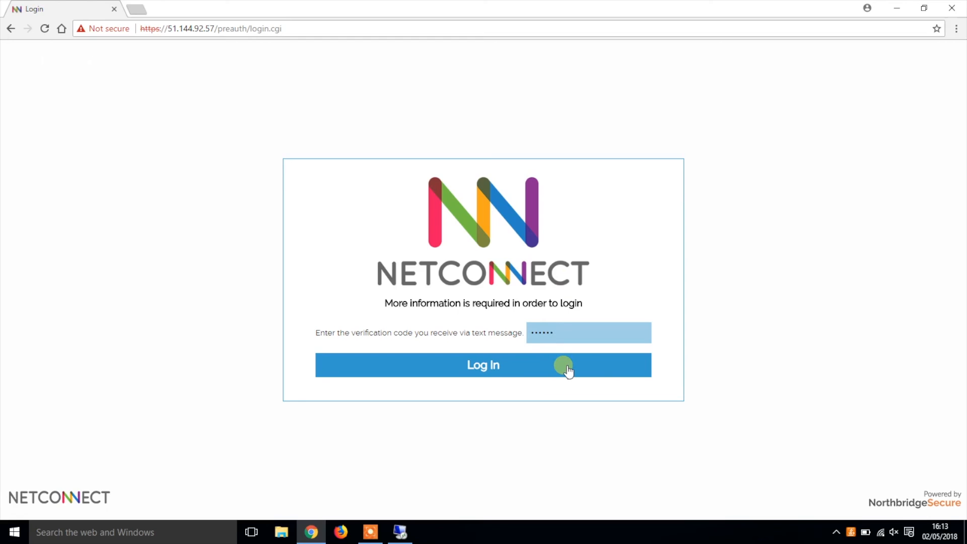